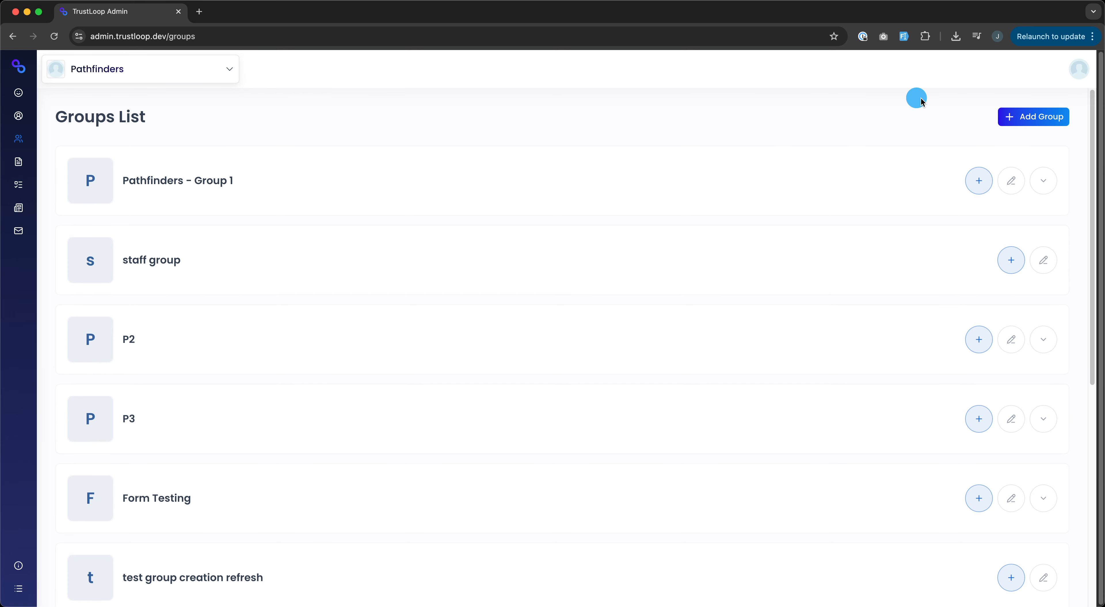
Step: Add a new group named 'Top Level Group', keeping the Steel Blue colour, and save it
left_click(1022, 123)
left_click(98, 133)
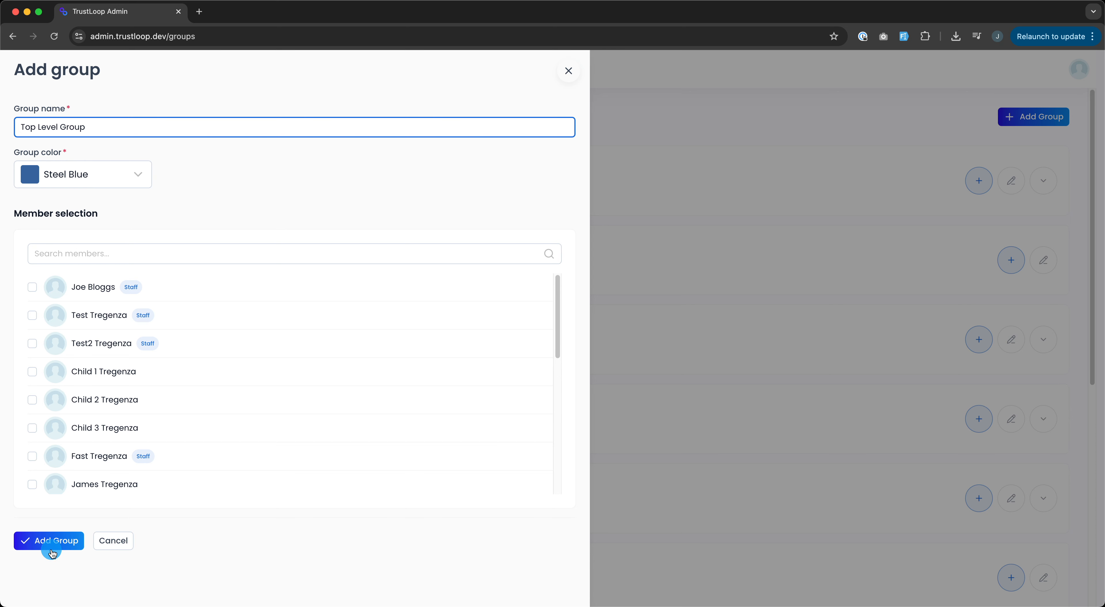
scroll(180, 451, "down", 5)
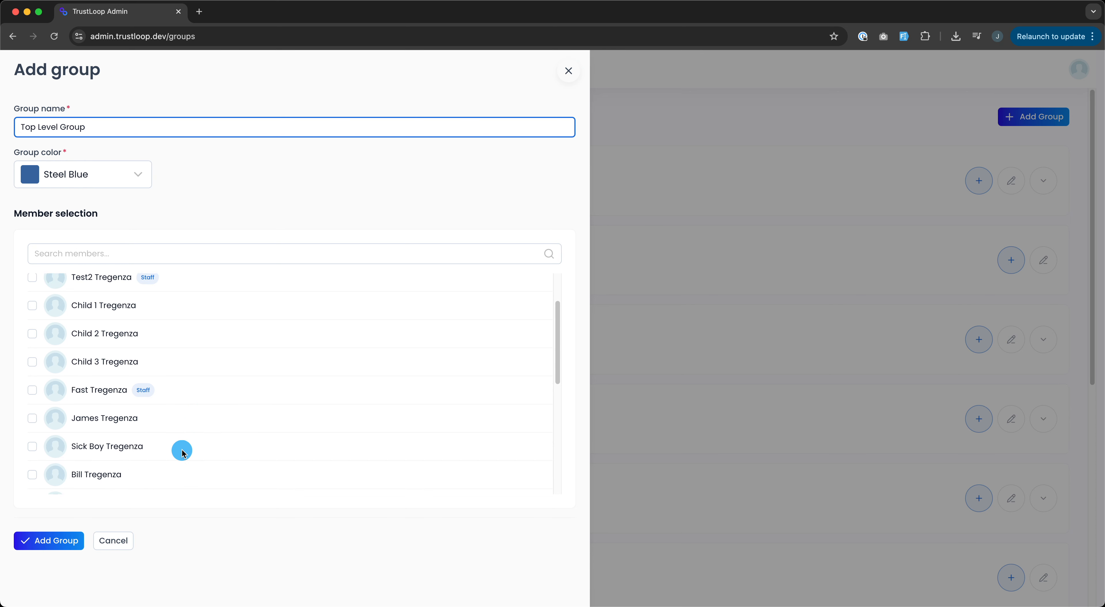
scroll(71, 426, "down", 10)
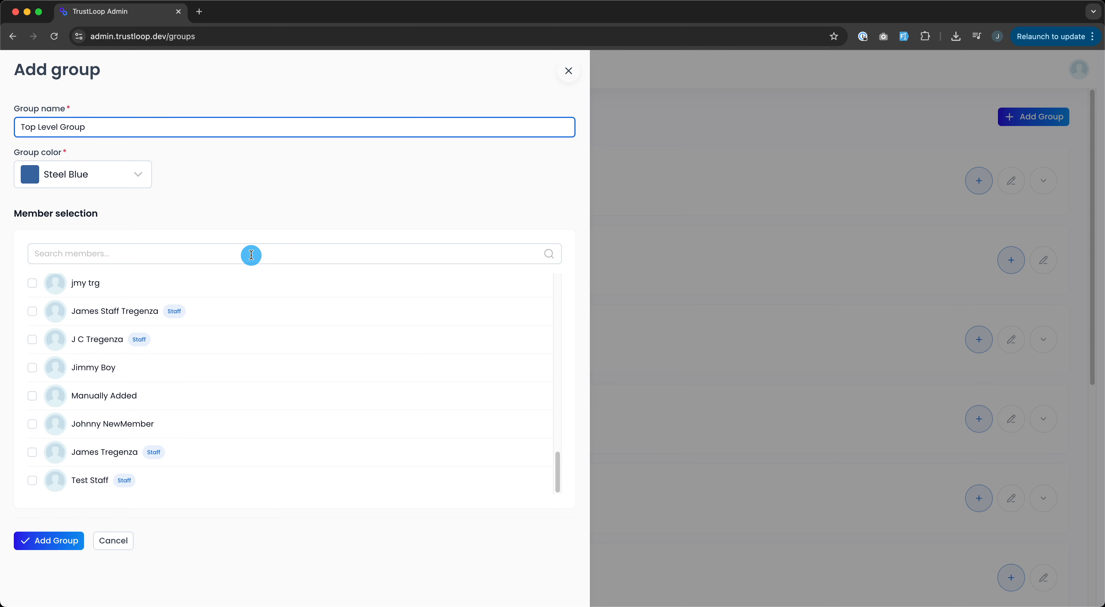
scroll(163, 424, "up", 15)
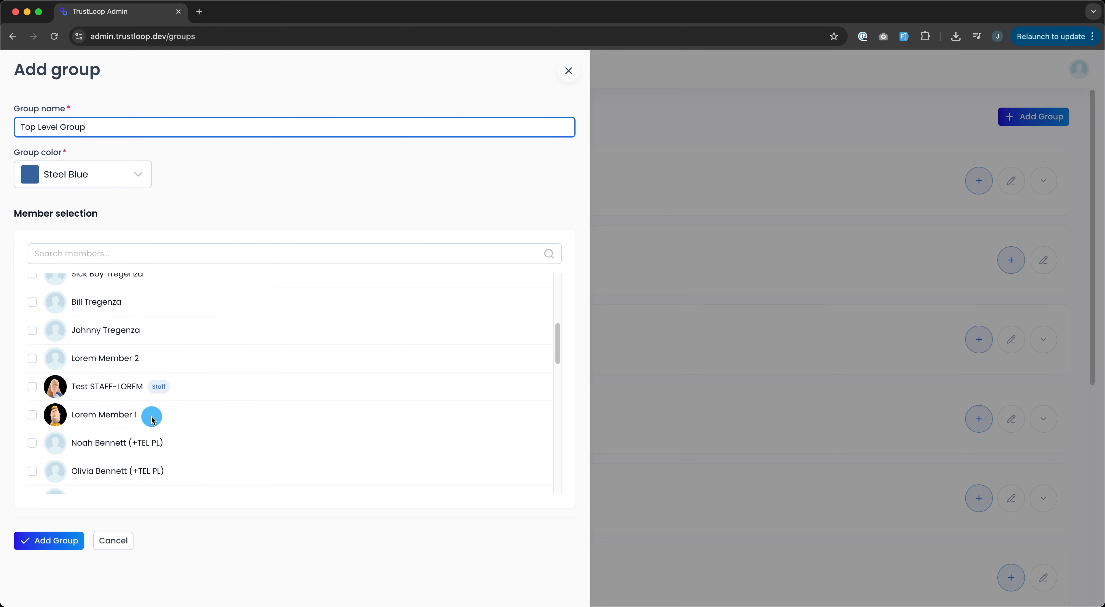
left_click(68, 542)
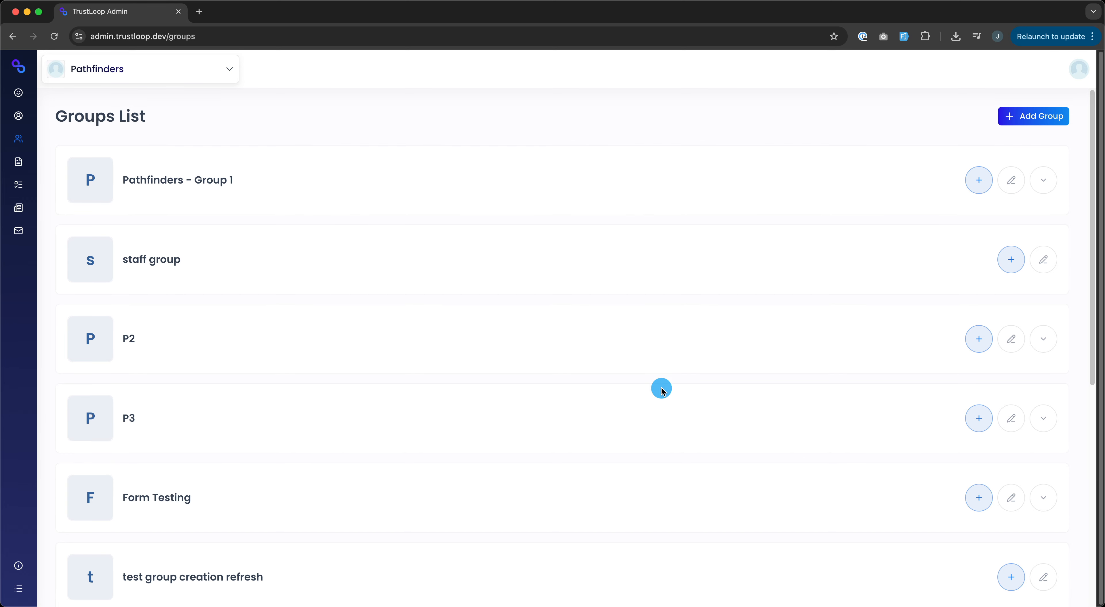
scroll(529, 446, "down", 6)
scroll(523, 434, "down", 3)
scroll(522, 434, "up", 10)
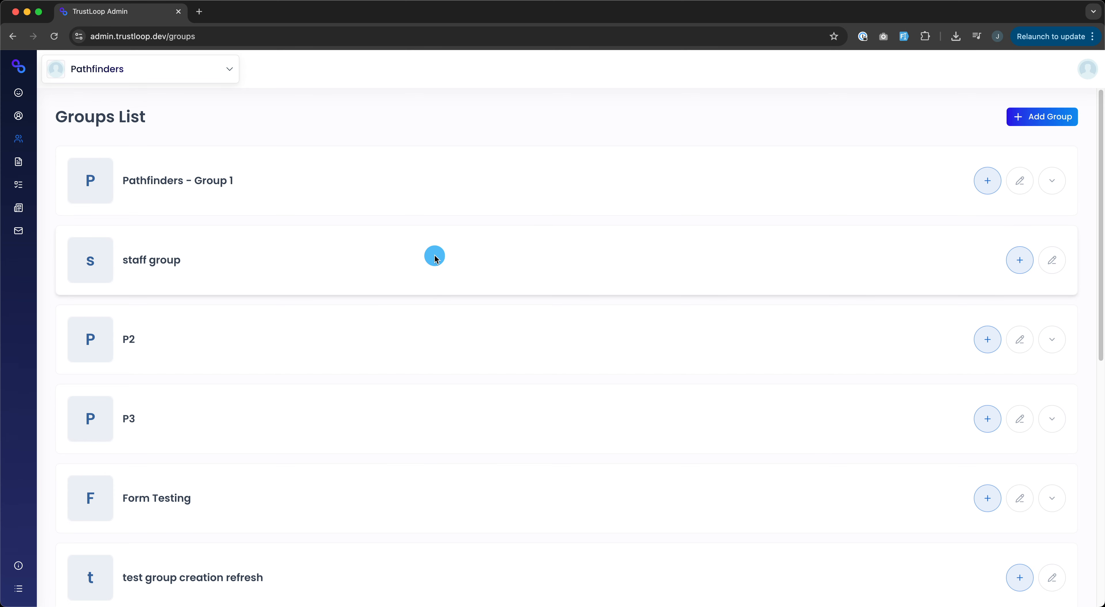
scroll(494, 383, "down", 10)
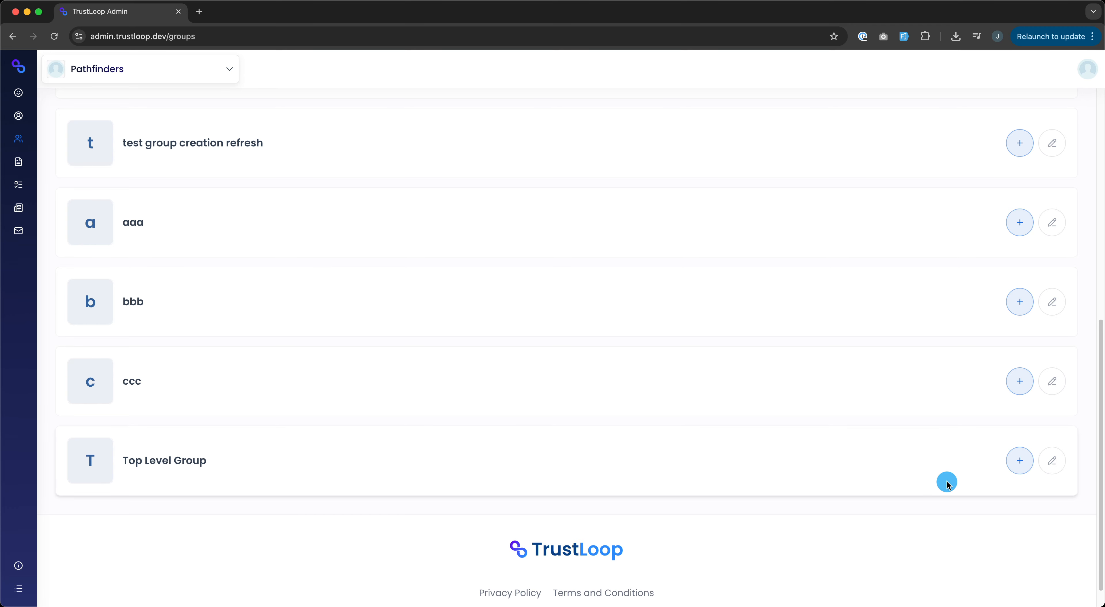
mouse_move(37, 95)
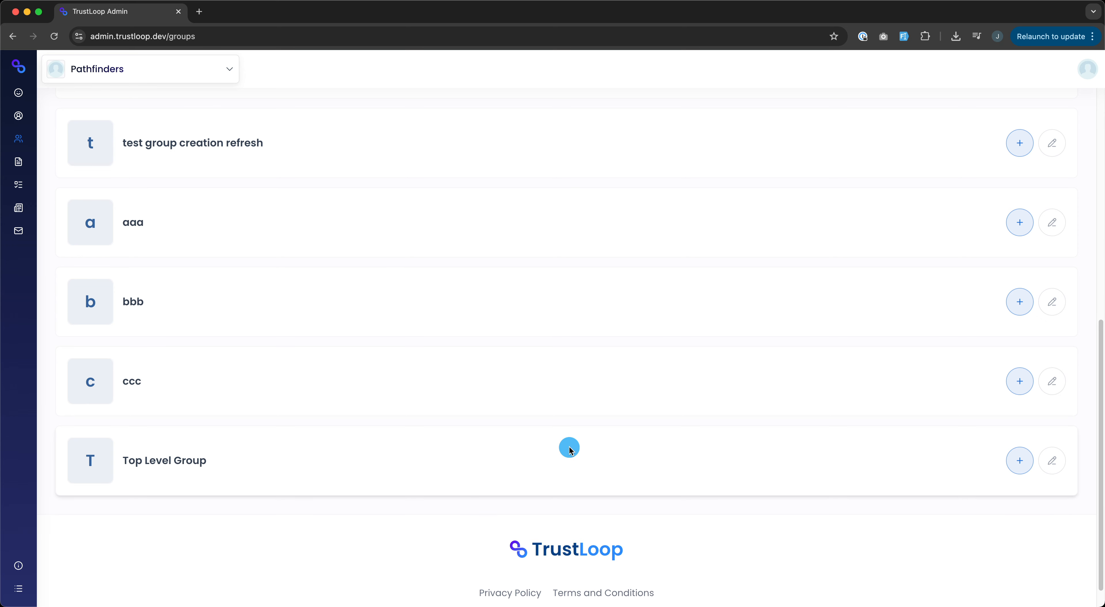
scroll(388, 458, "up", 10)
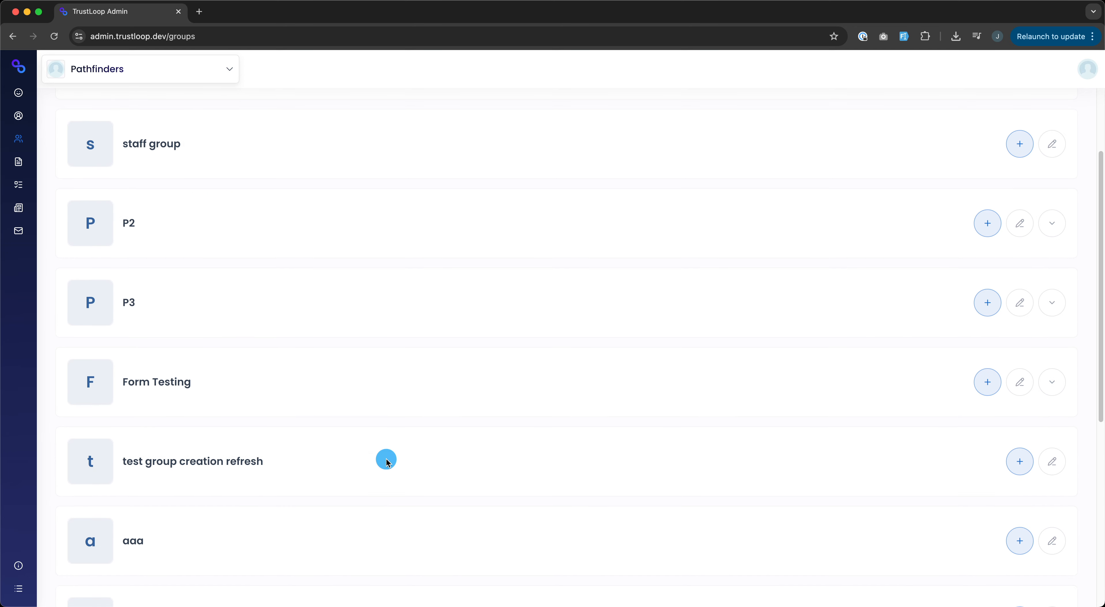
scroll(304, 380, "down", 10)
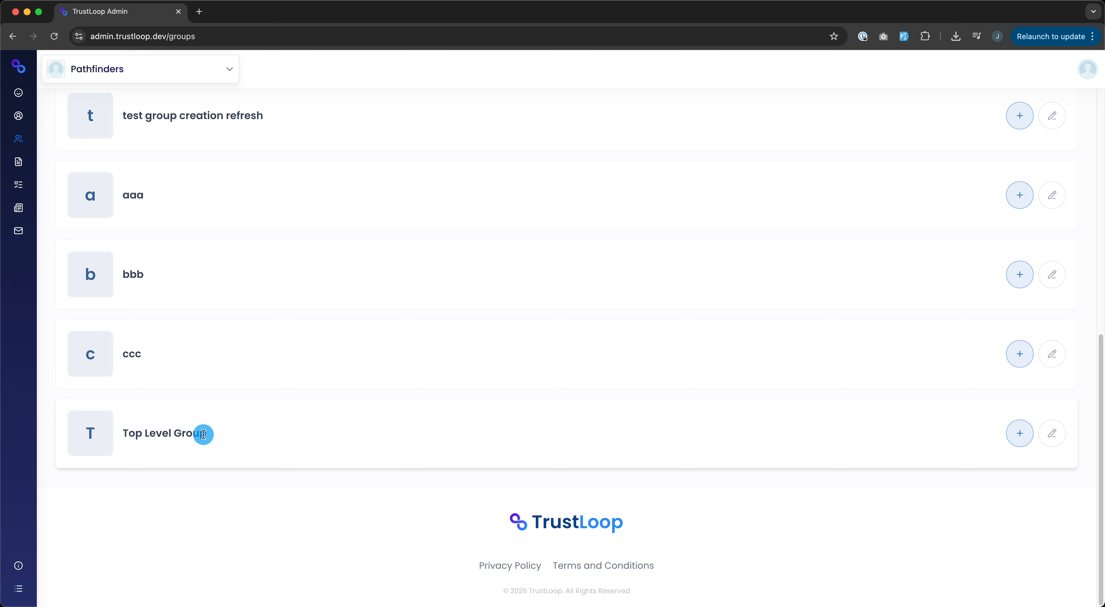
scroll(269, 445, "up", 10)
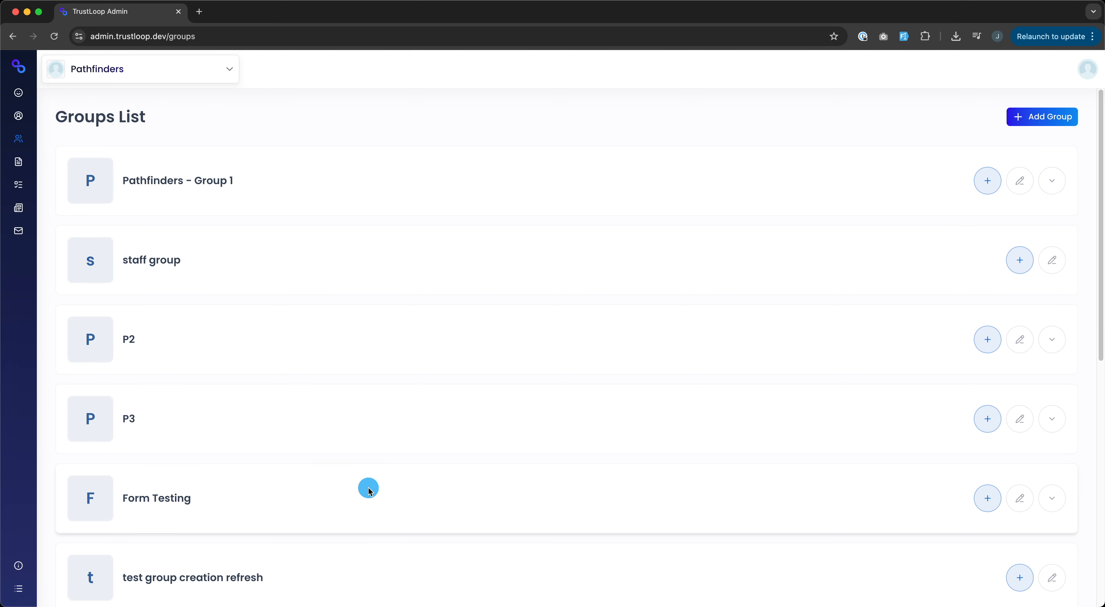
scroll(376, 486, "down", 6)
scroll(289, 509, "down", 3)
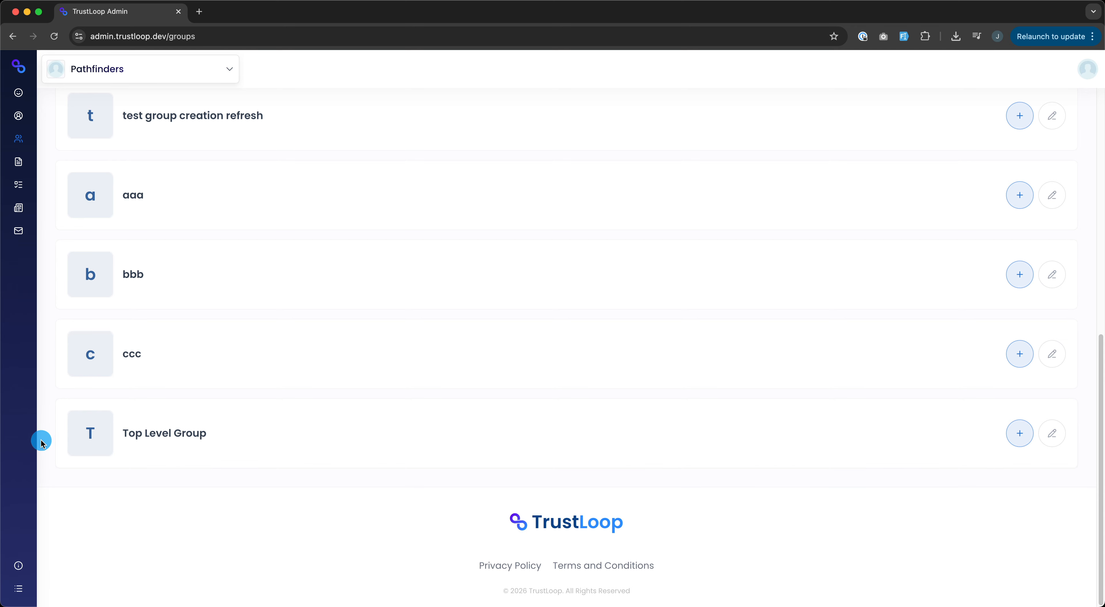
scroll(728, 419, "up", 10)
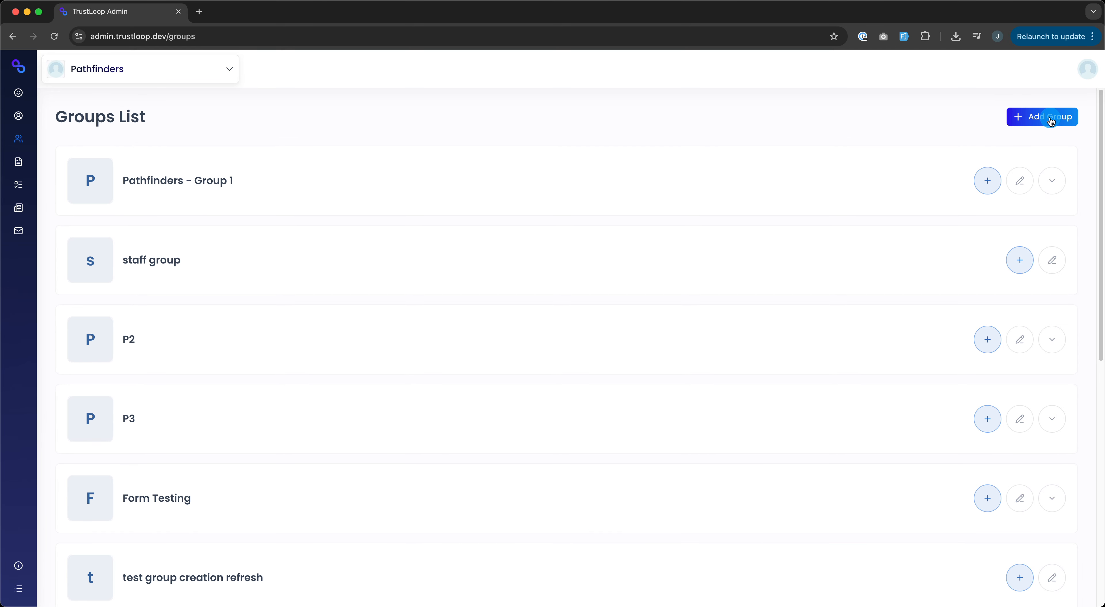
scroll(810, 360, "down", 10)
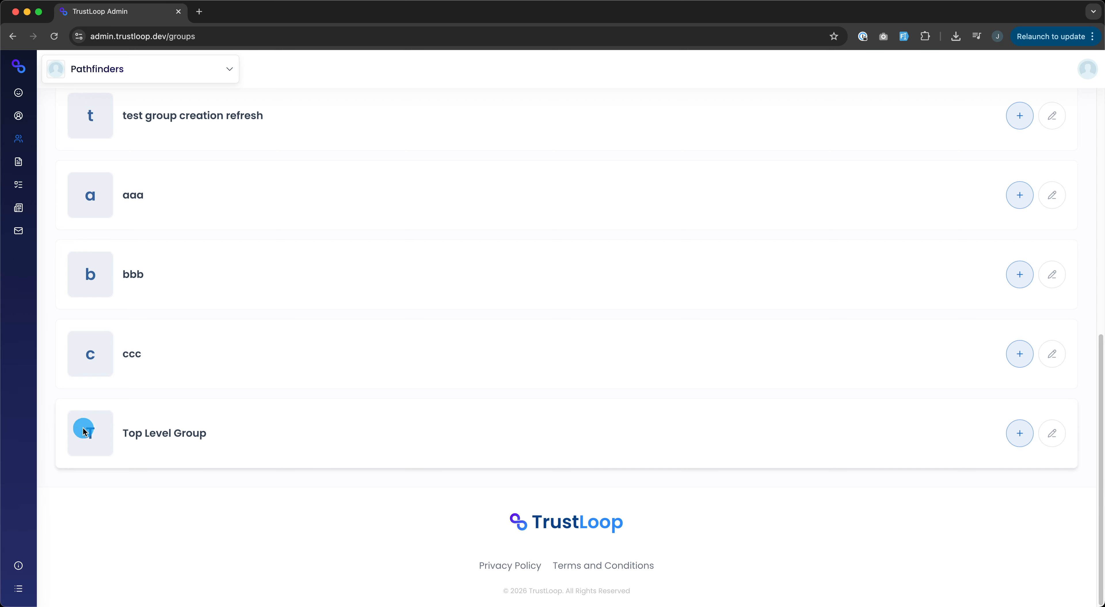
Step: Add subgroup 'Second Level Group' under Top Level Group with the Golden Yellow colour, and save it
left_click(1022, 443)
left_click(1022, 464)
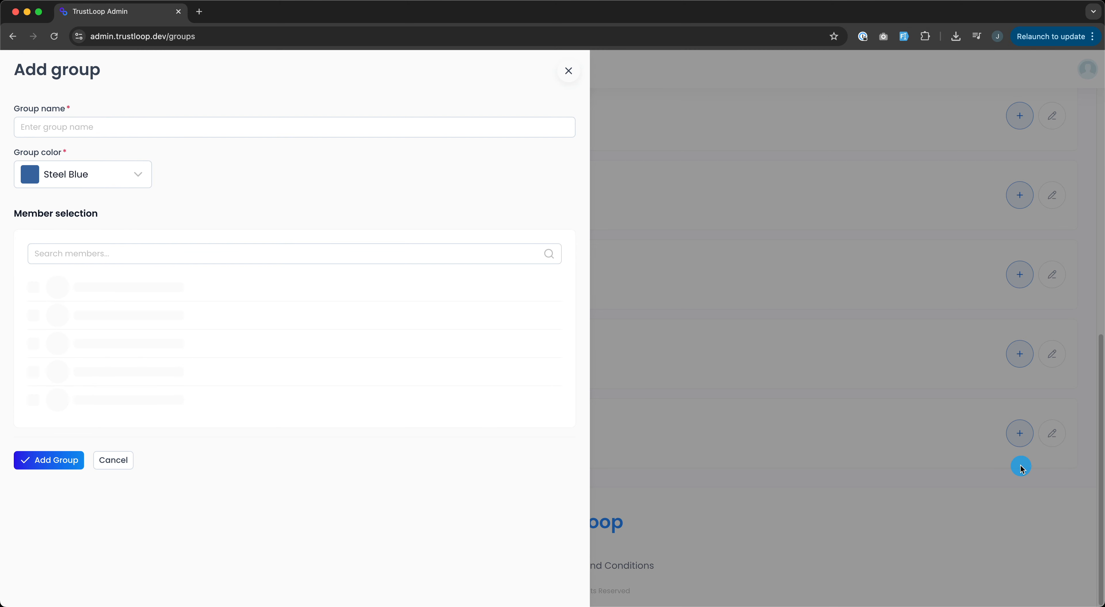
left_click(243, 135)
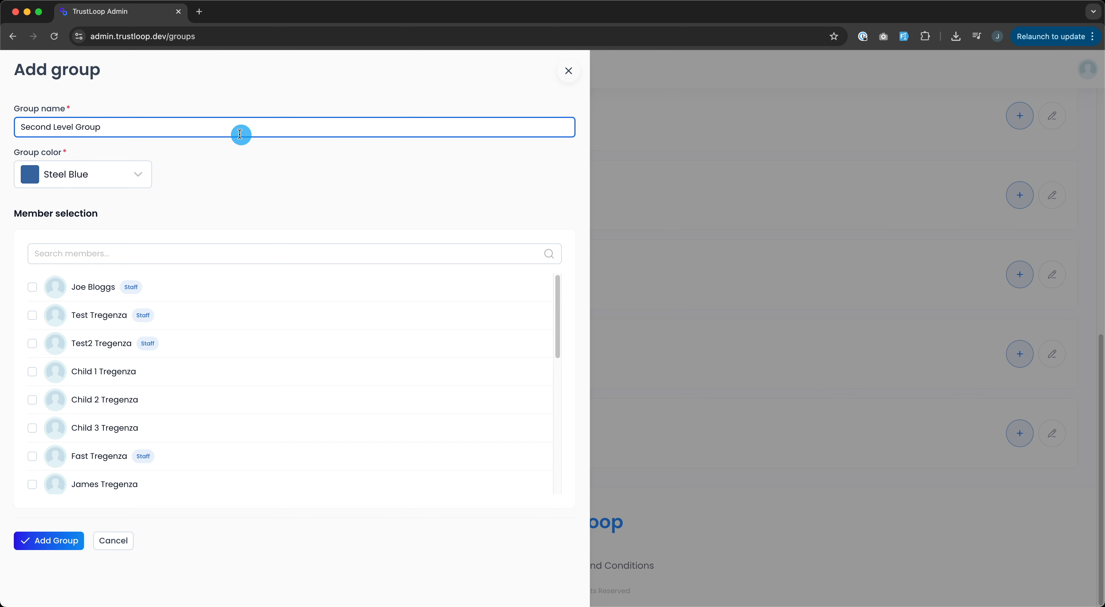
left_click(113, 180)
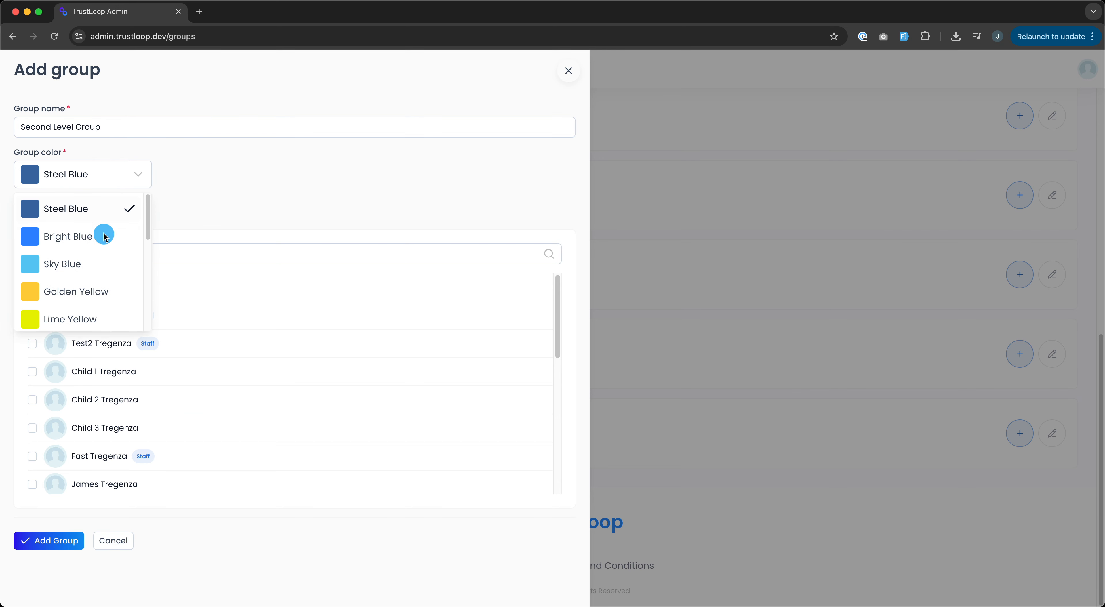
left_click(96, 292)
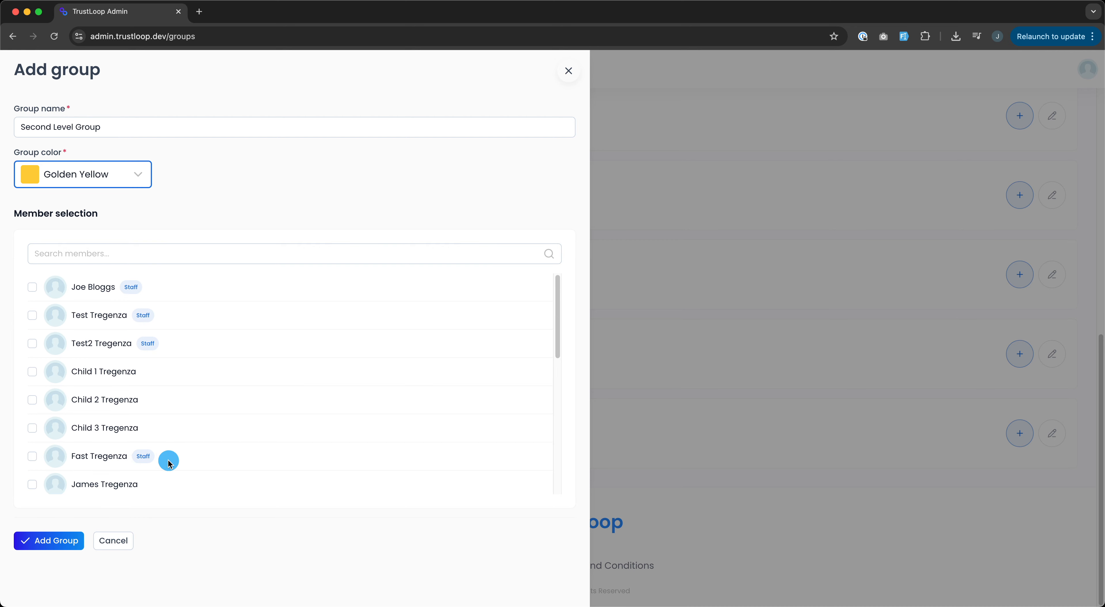
scroll(129, 407, "down", 10)
left_click(77, 540)
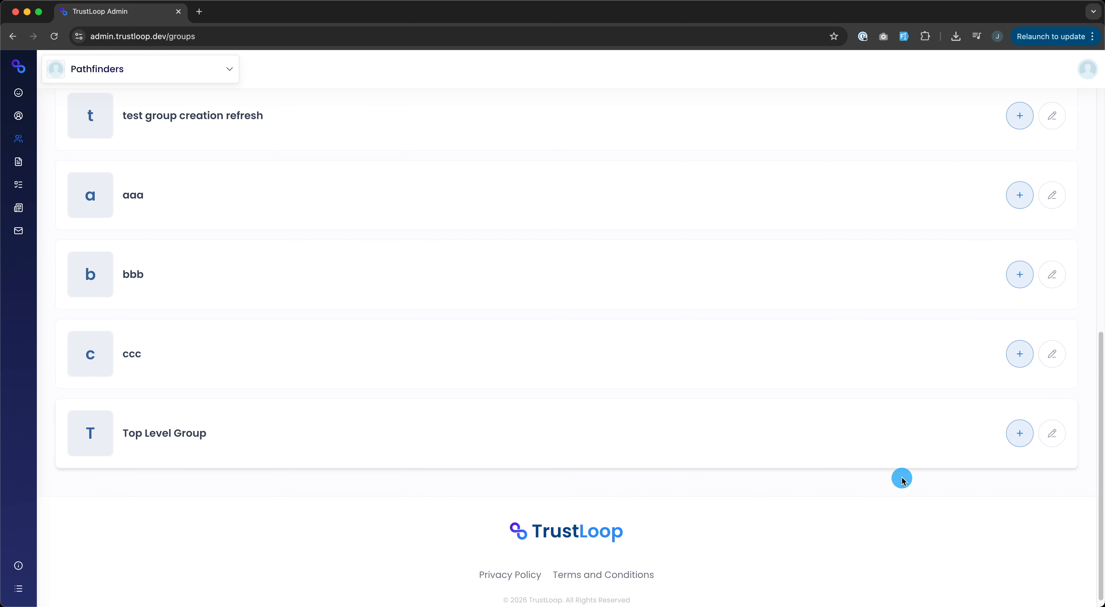
Step: Expand the Top Level Group row to reveal Second Level Group nested beneath it
scroll(904, 481, "down", 1)
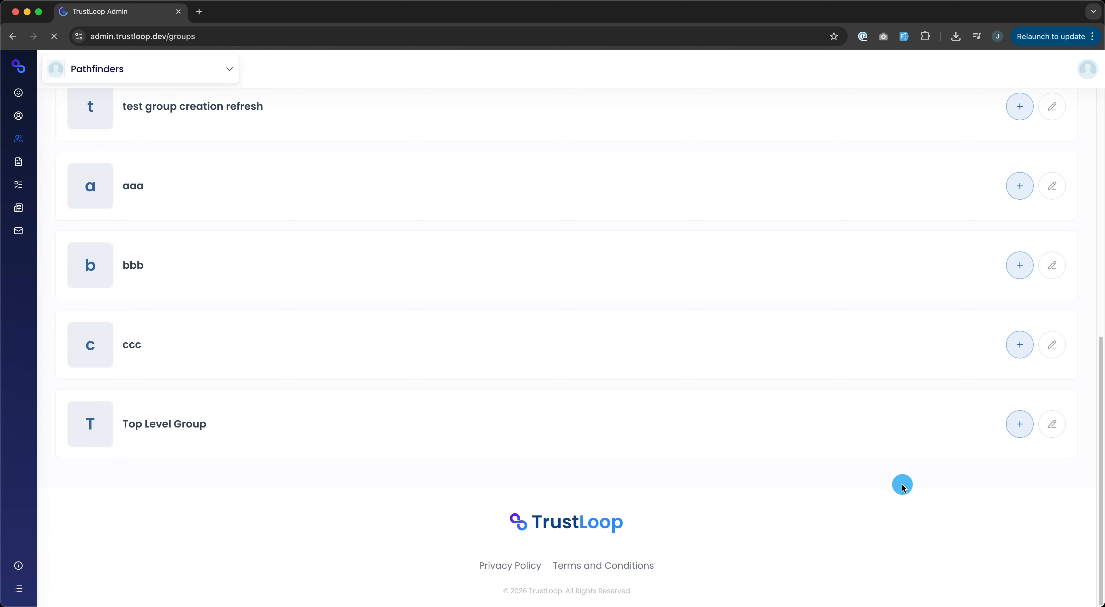
scroll(904, 488, "down", 10)
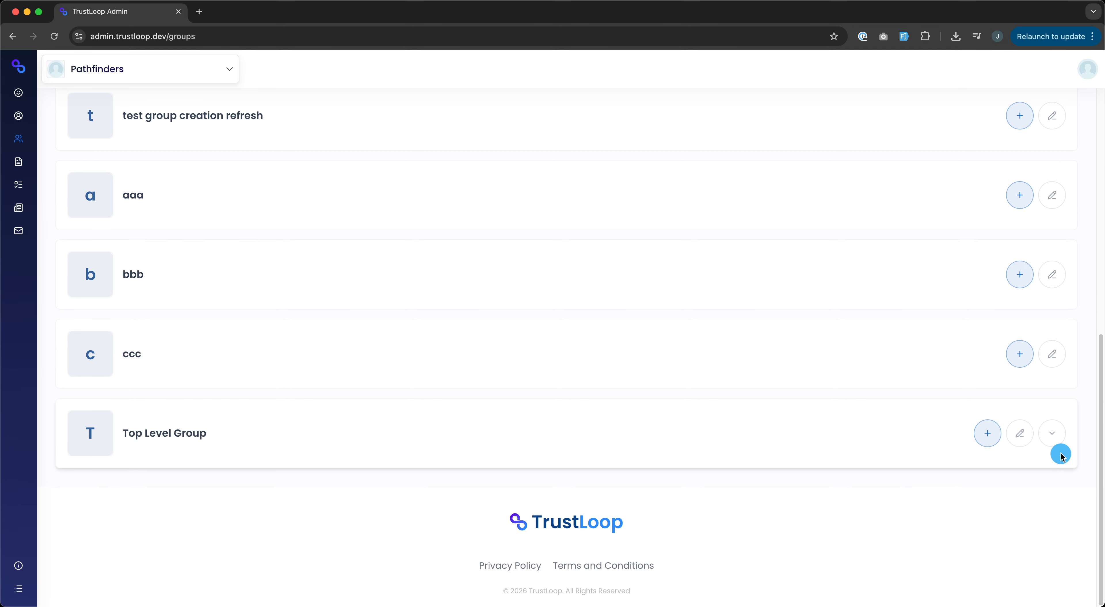
left_click(1054, 435)
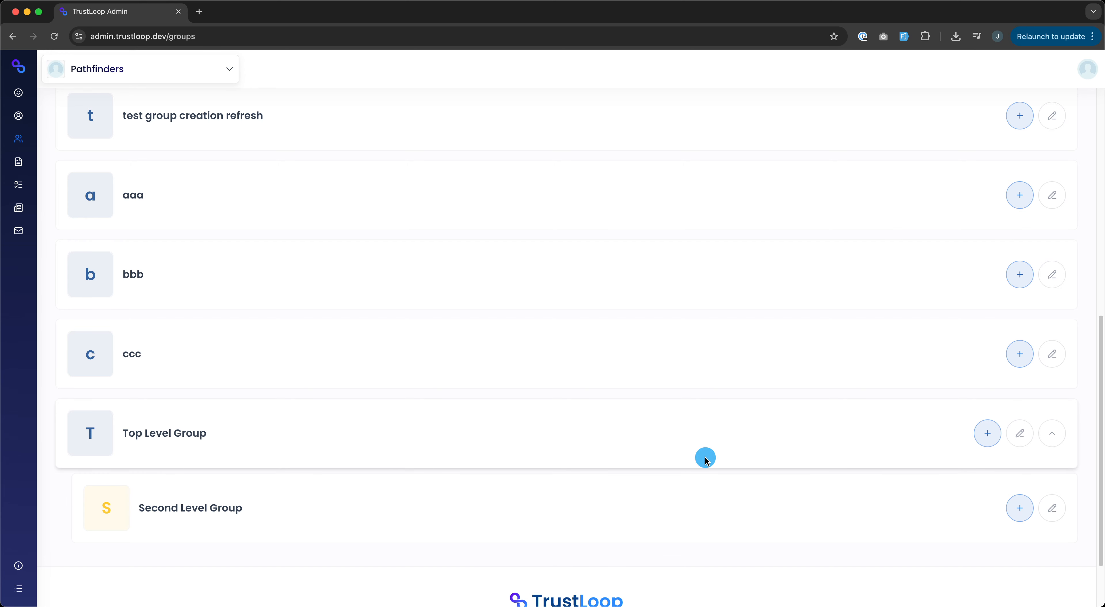
scroll(387, 459, "down", 2)
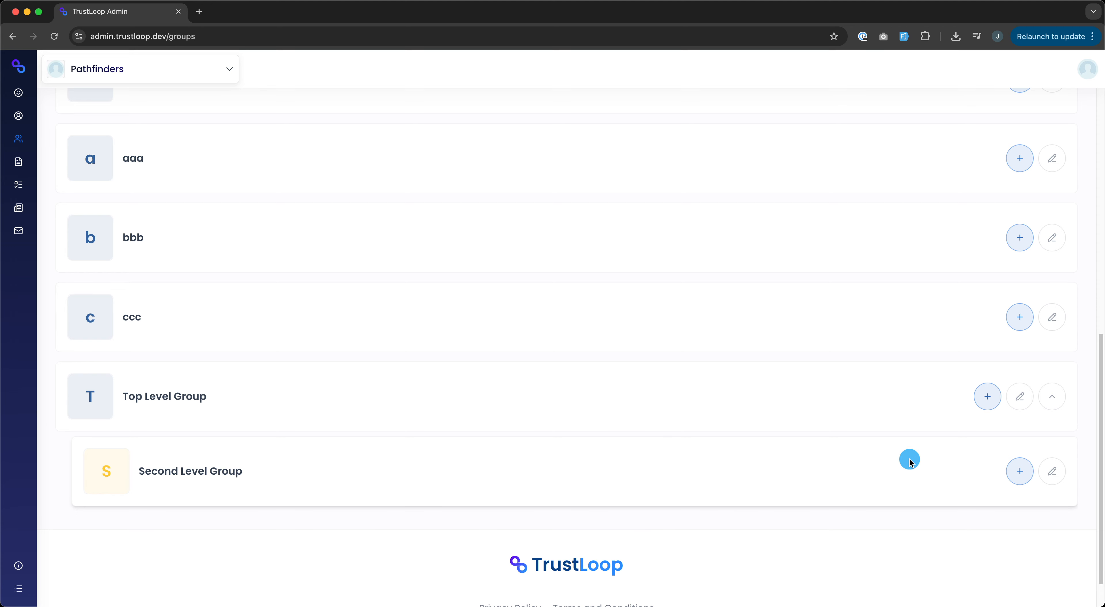
Step: Open Top Level Group's Members > Staff settings, check Inherited access, then return to Assigned to this group
left_click(1025, 403)
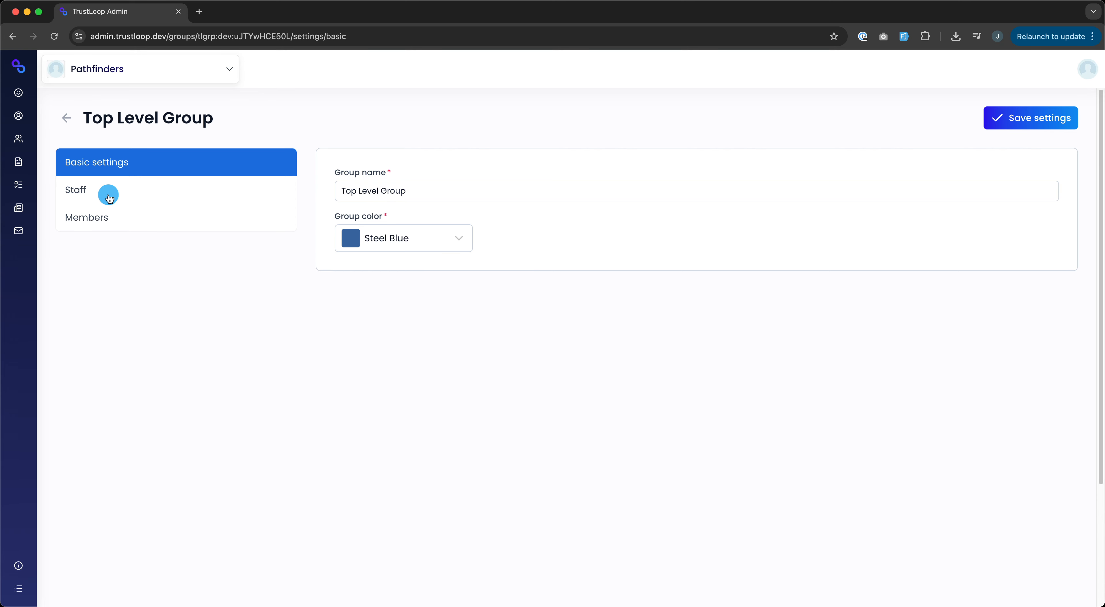
left_click(98, 222)
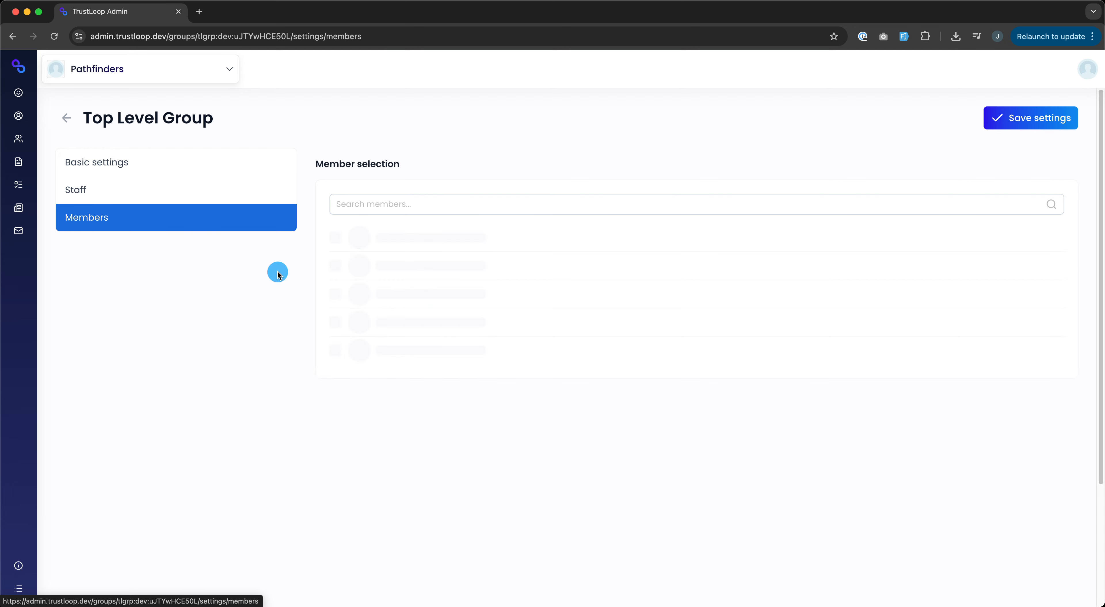
scroll(407, 313, "down", 10)
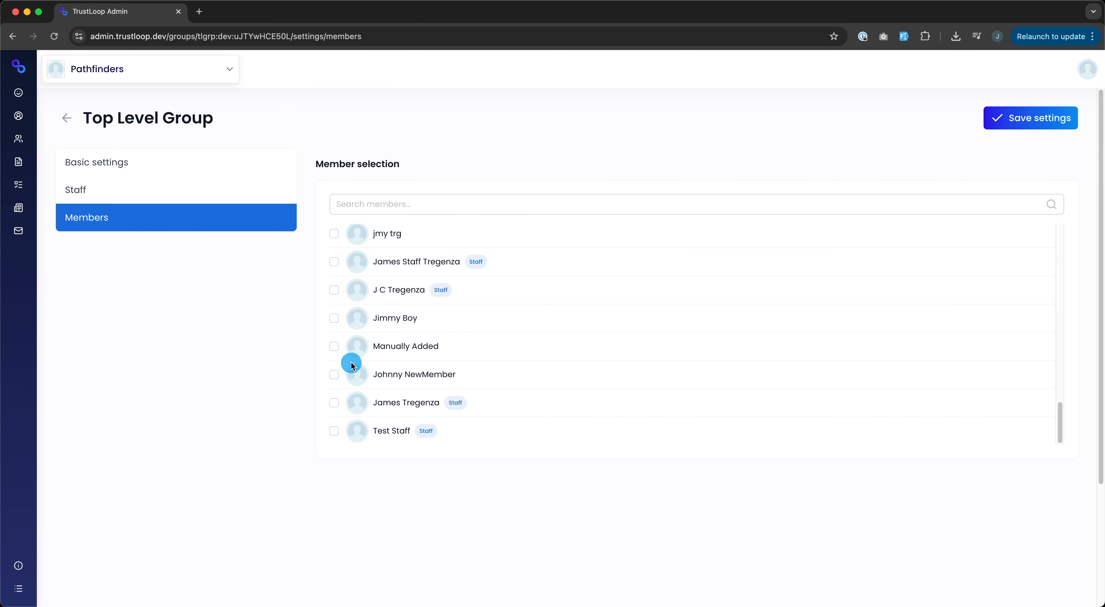
scroll(350, 364, "up", 10)
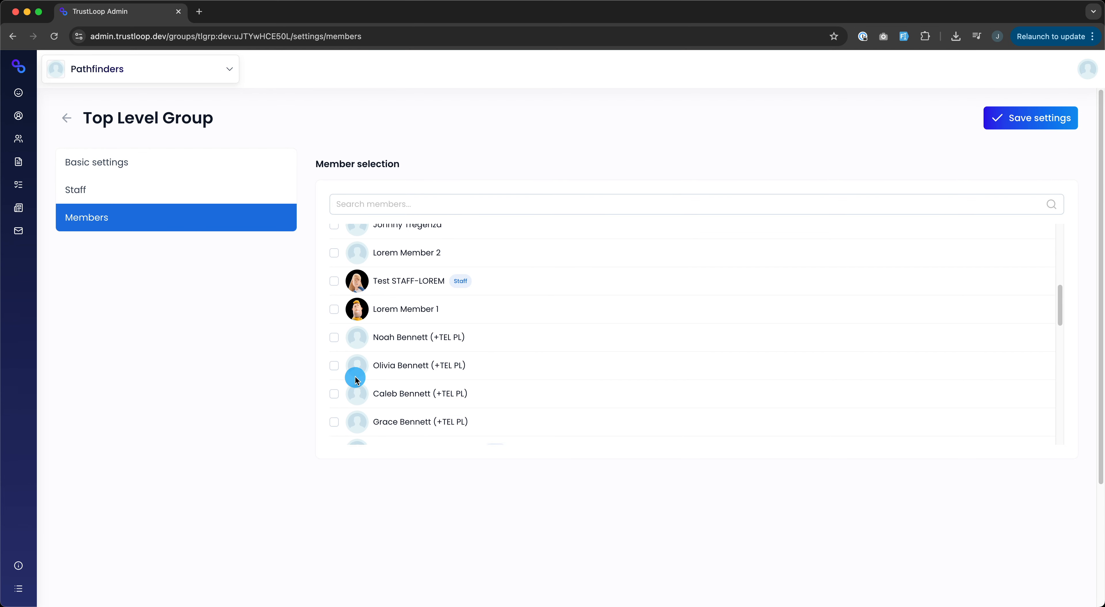
left_click(167, 194)
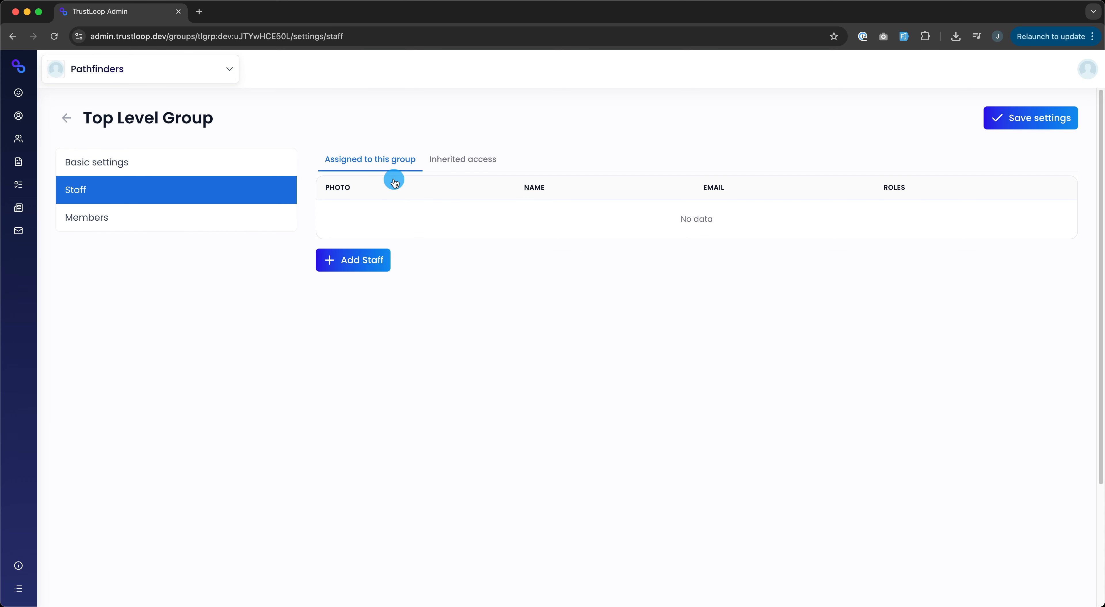
left_click(443, 164)
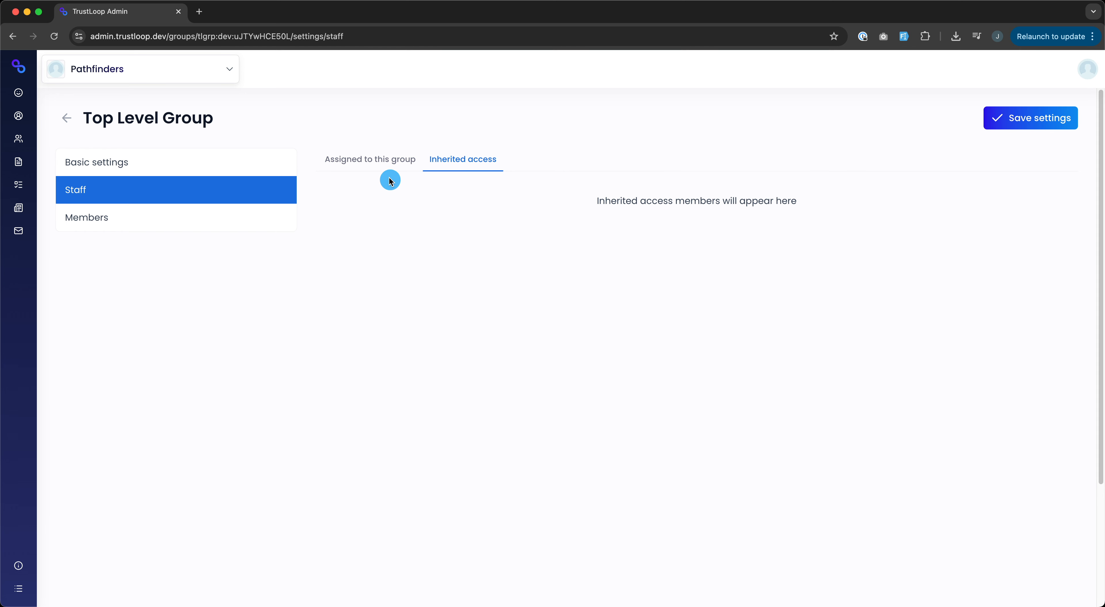
left_click(385, 166)
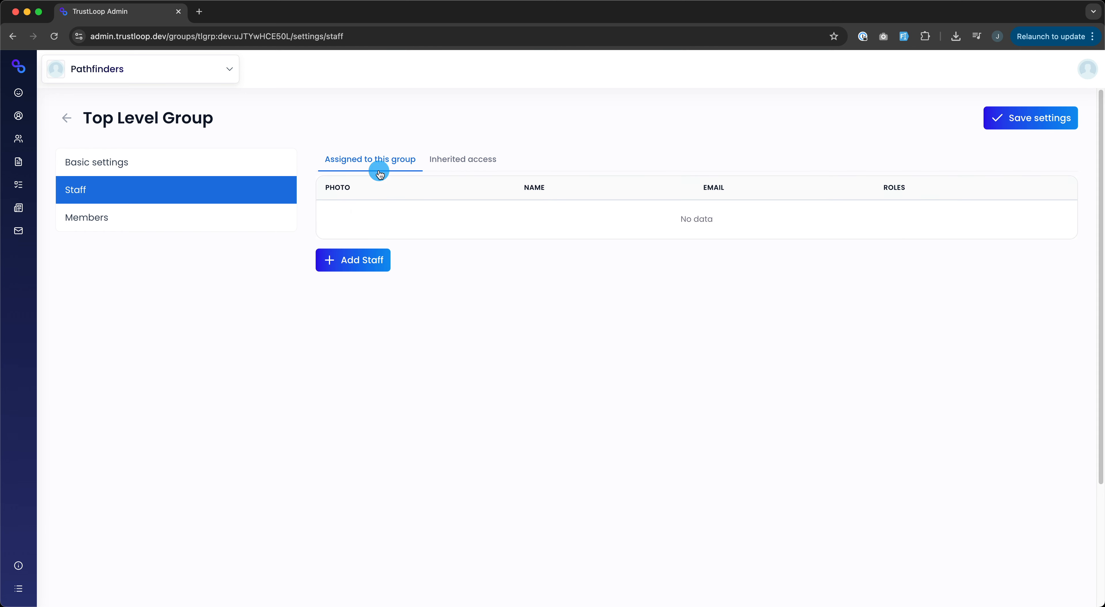
Step: Start a new staff member and enter their e-mail address, first name and last name
left_click(357, 266)
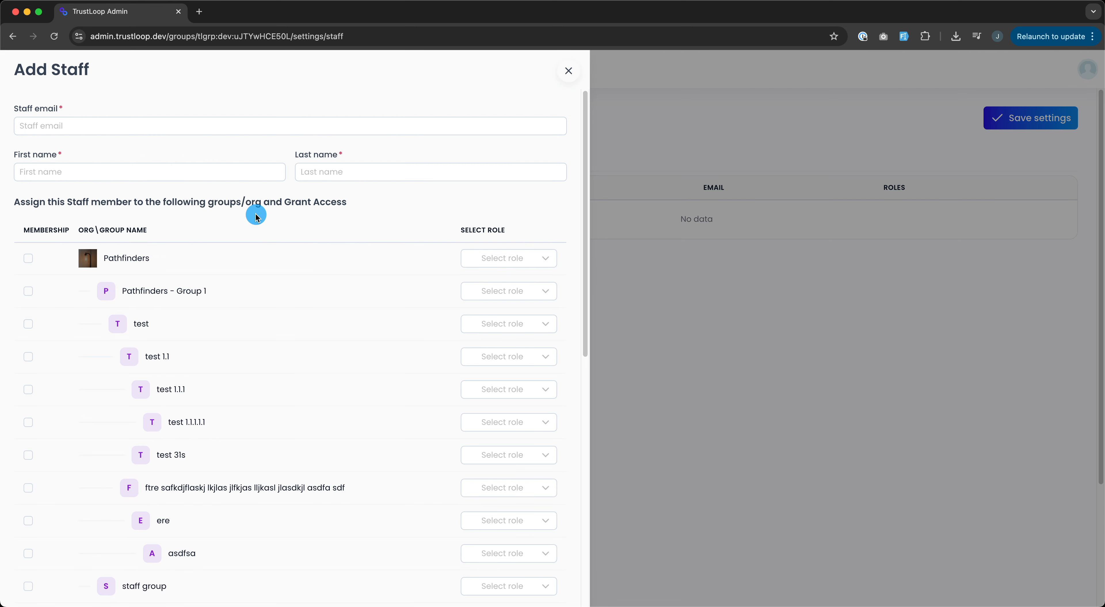
left_click(77, 126)
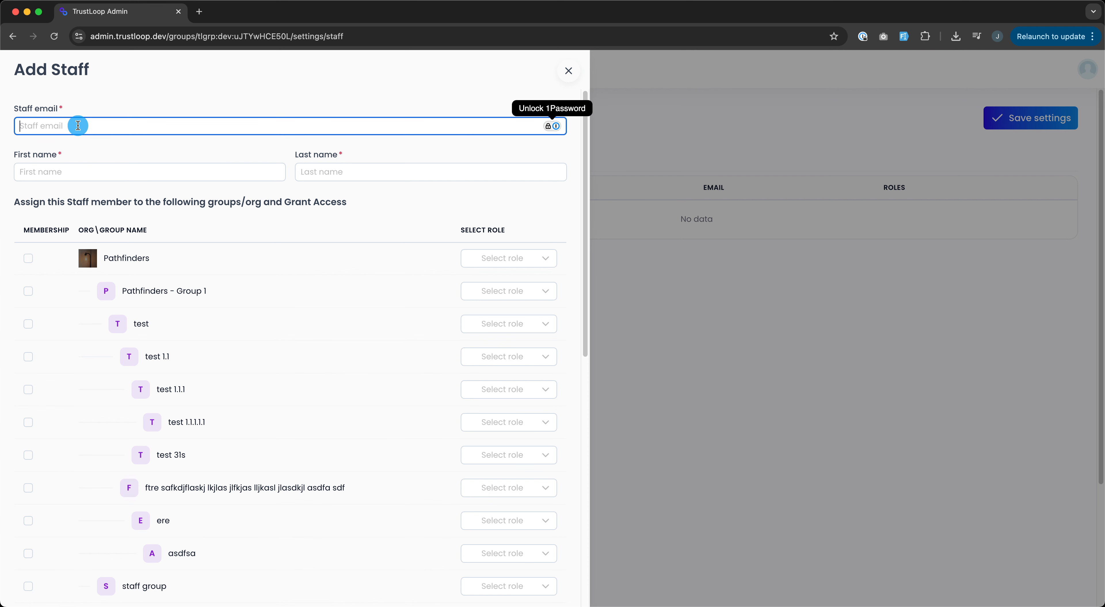
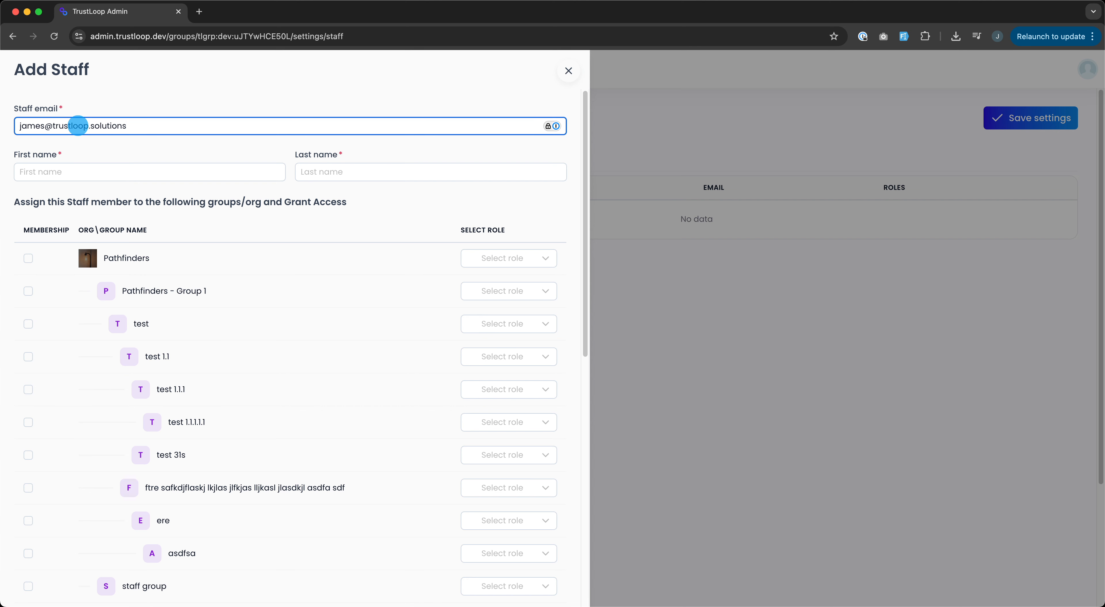
left_click(67, 173)
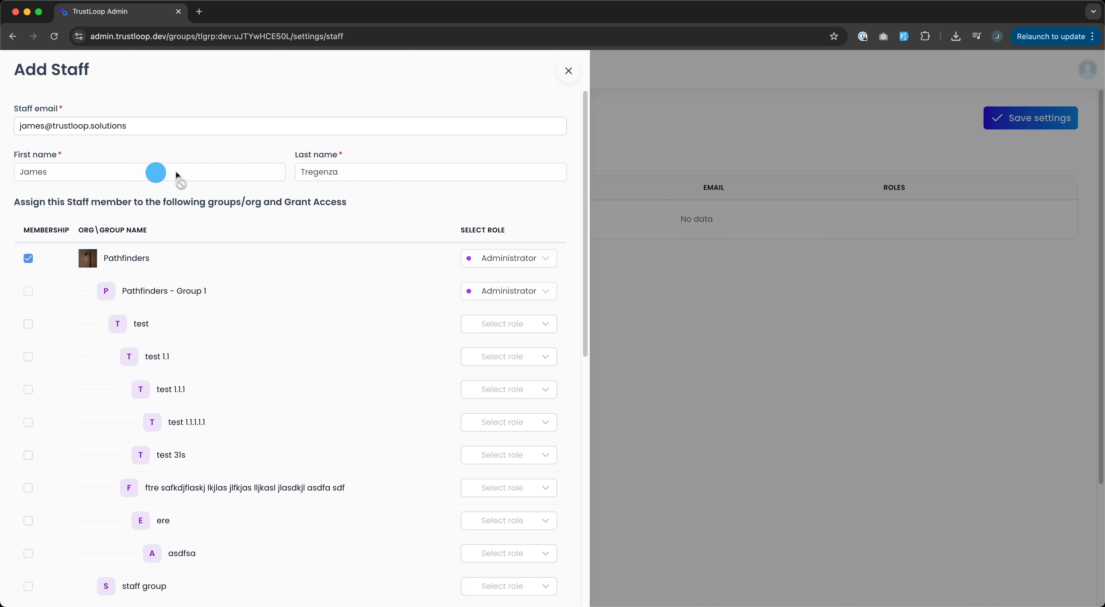
scroll(210, 395, "down", 3)
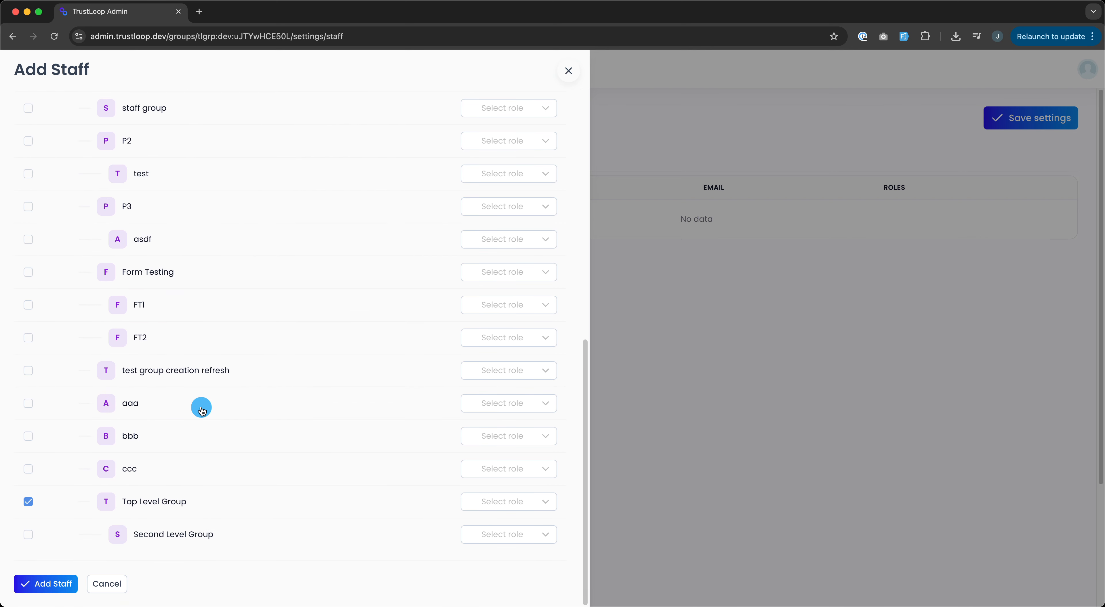
scroll(194, 300, "up", 15)
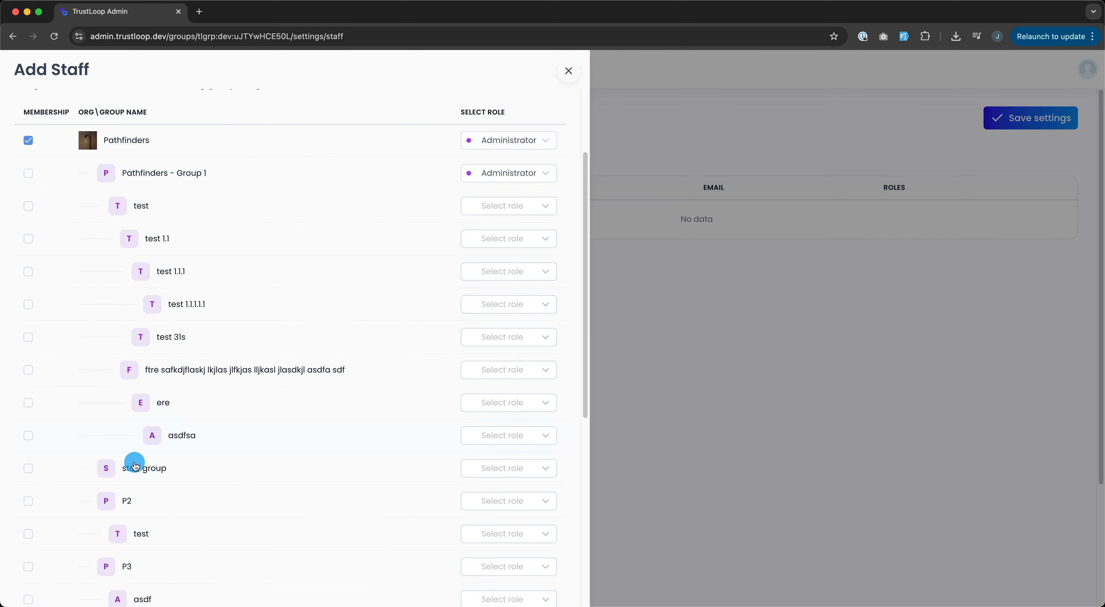
scroll(146, 515, "down", 10)
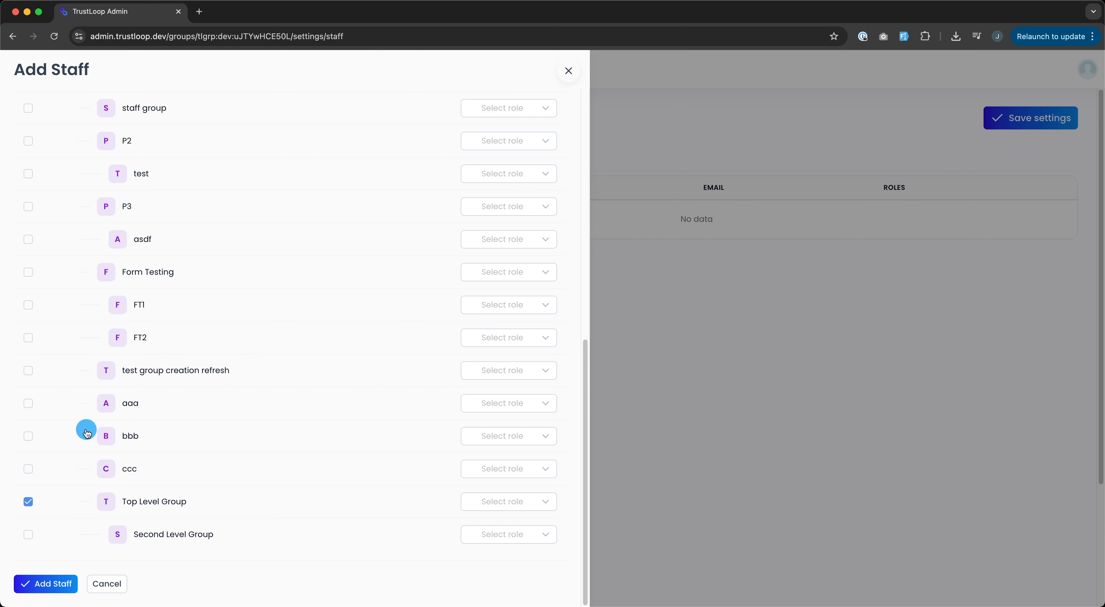
scroll(102, 430, "up", 15)
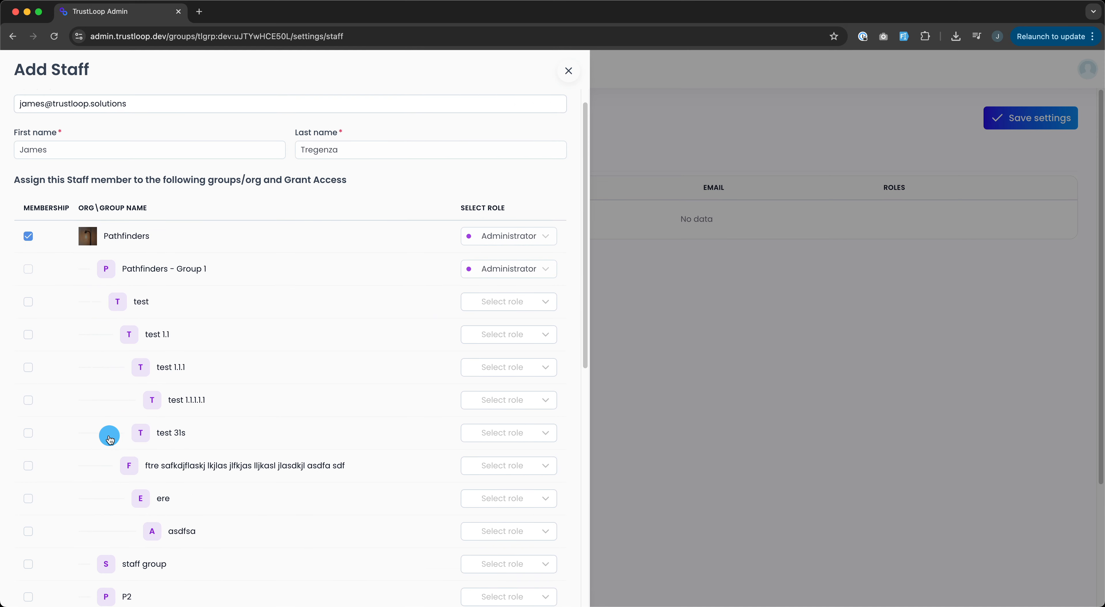
scroll(75, 306, "down", 2)
scroll(72, 265, "up", 2)
left_click_drag(29, 127, 158, 124)
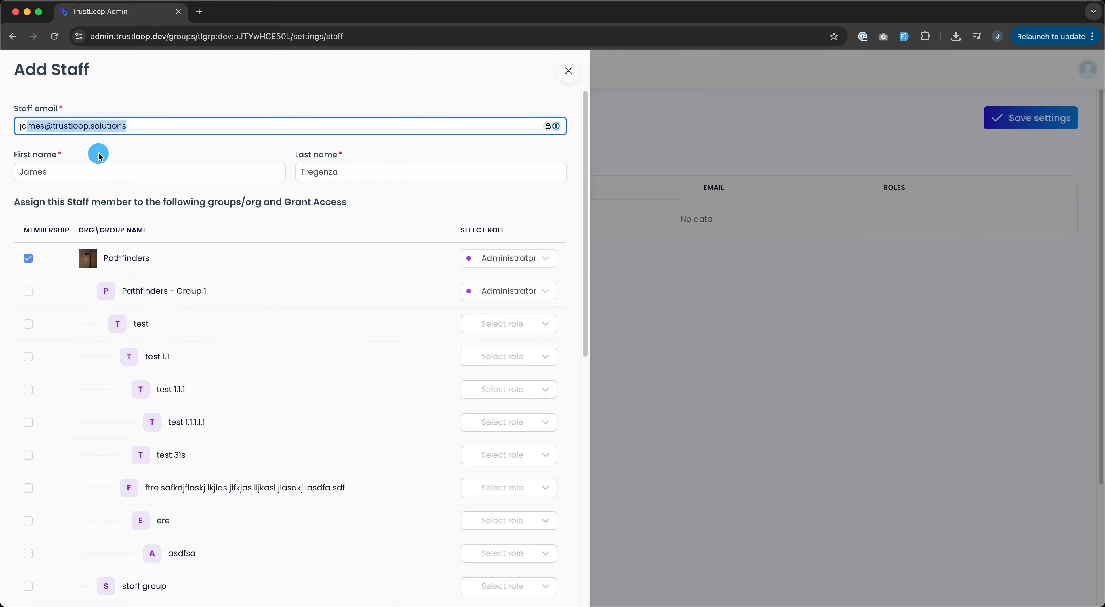
Step: Give the new staff member the Assistant role on Top Level Group and save
scroll(143, 379, "down", 10)
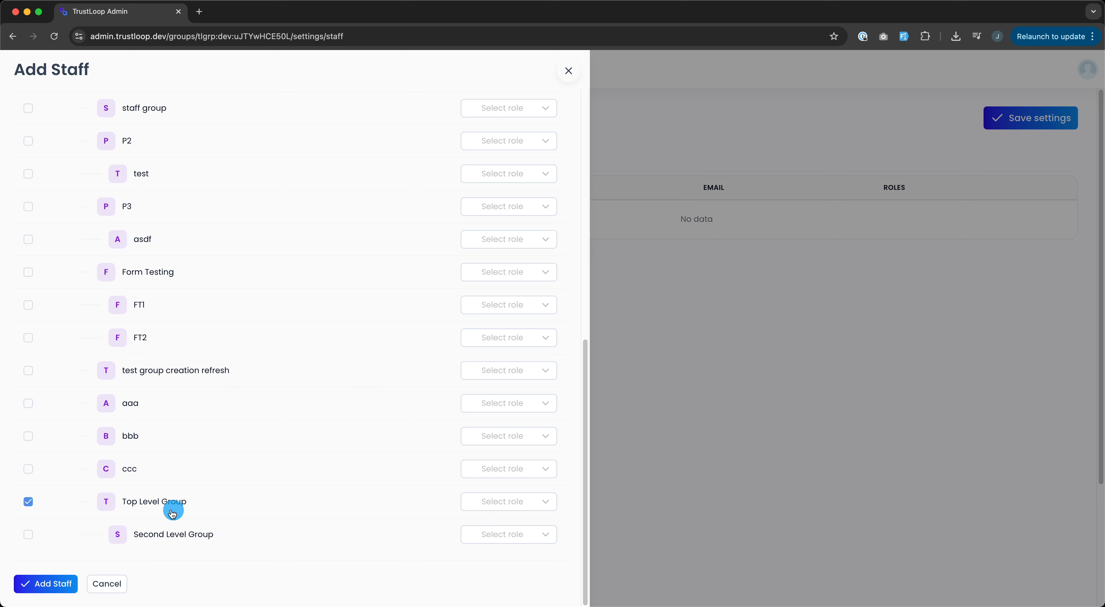
left_click(500, 510)
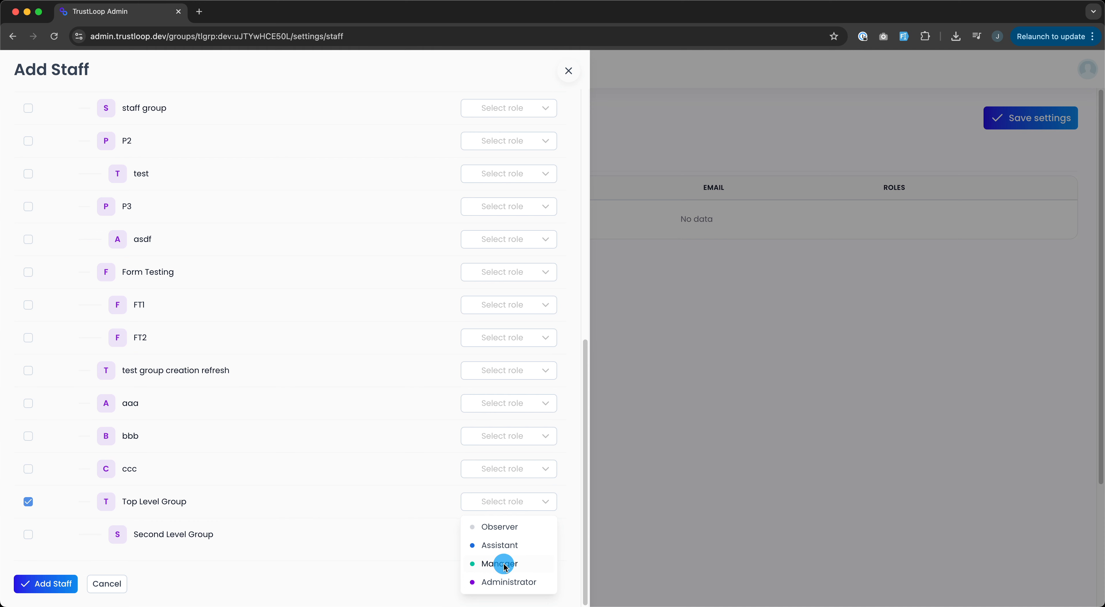
left_click(511, 550)
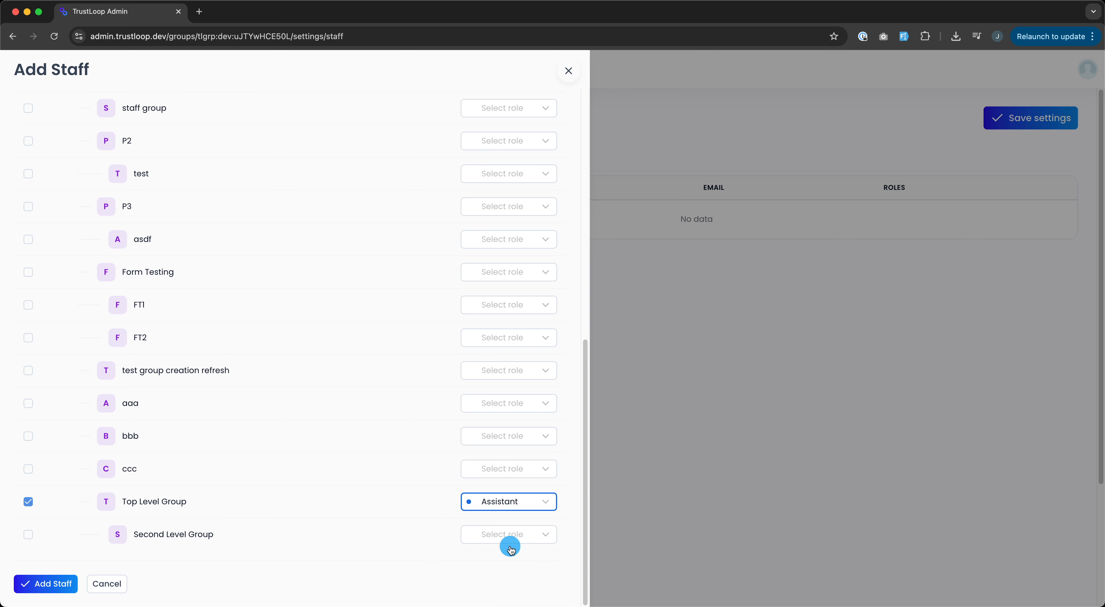
left_click(41, 587)
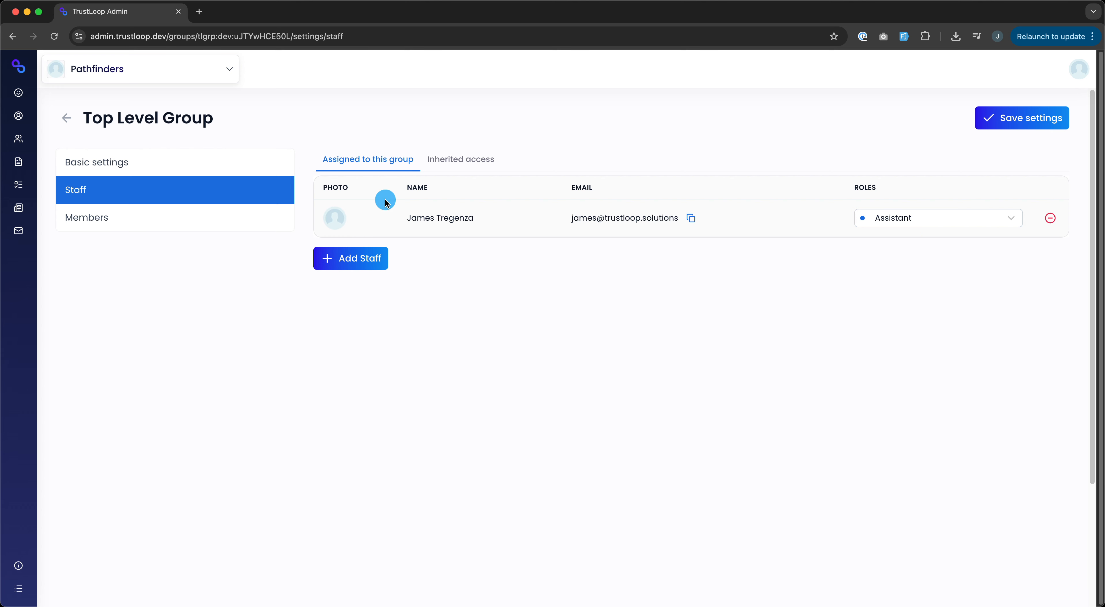
Step: Change the staff member's Top Level Group role from Assistant to Manager
left_click(1018, 219)
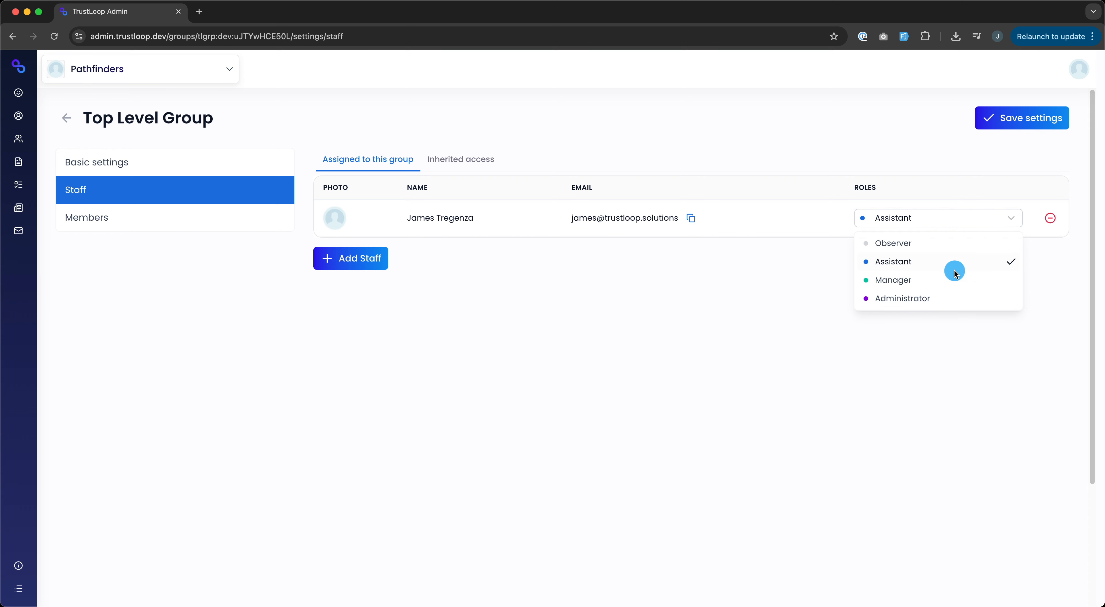
left_click(950, 282)
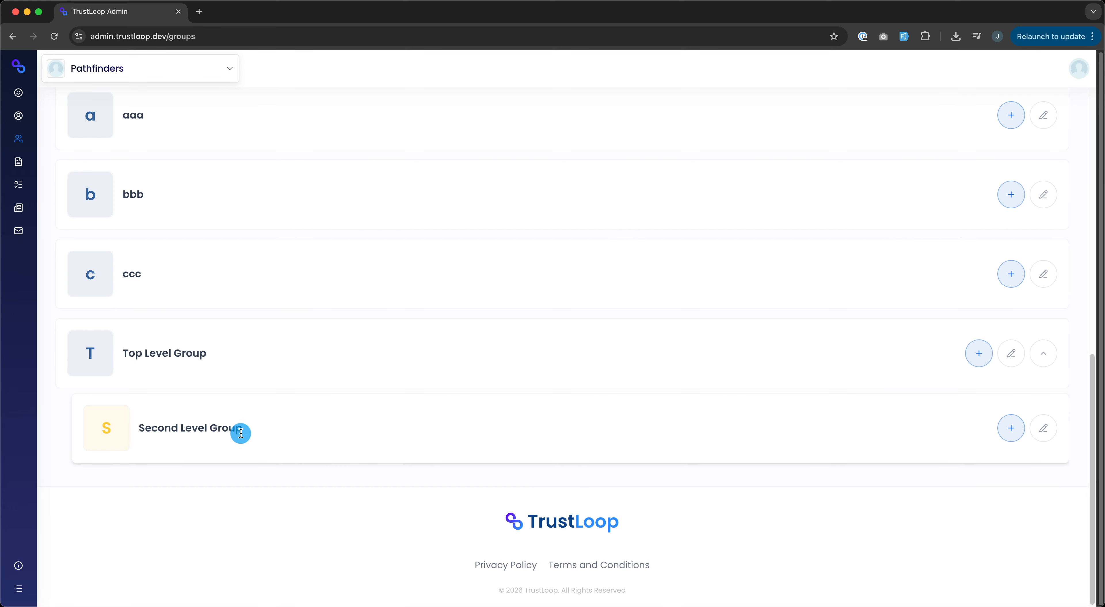
Step: Scope to Top Level Group and view its Members page, which is empty
scroll(392, 474, "up", 5)
scroll(294, 531, "down", 5)
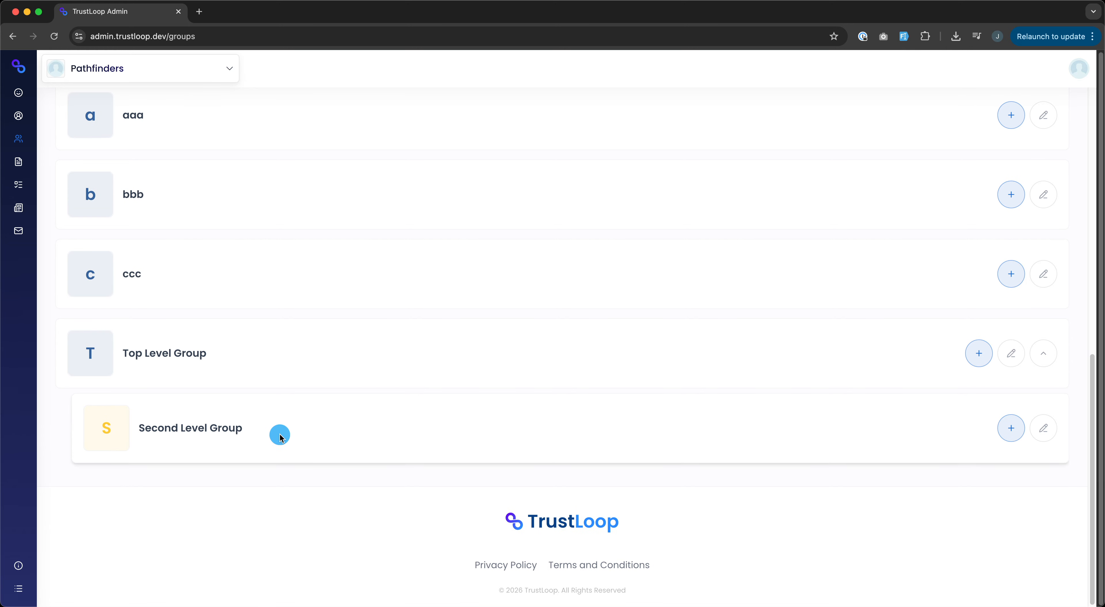
scroll(281, 449, "up", 5)
scroll(283, 454, "down", 5)
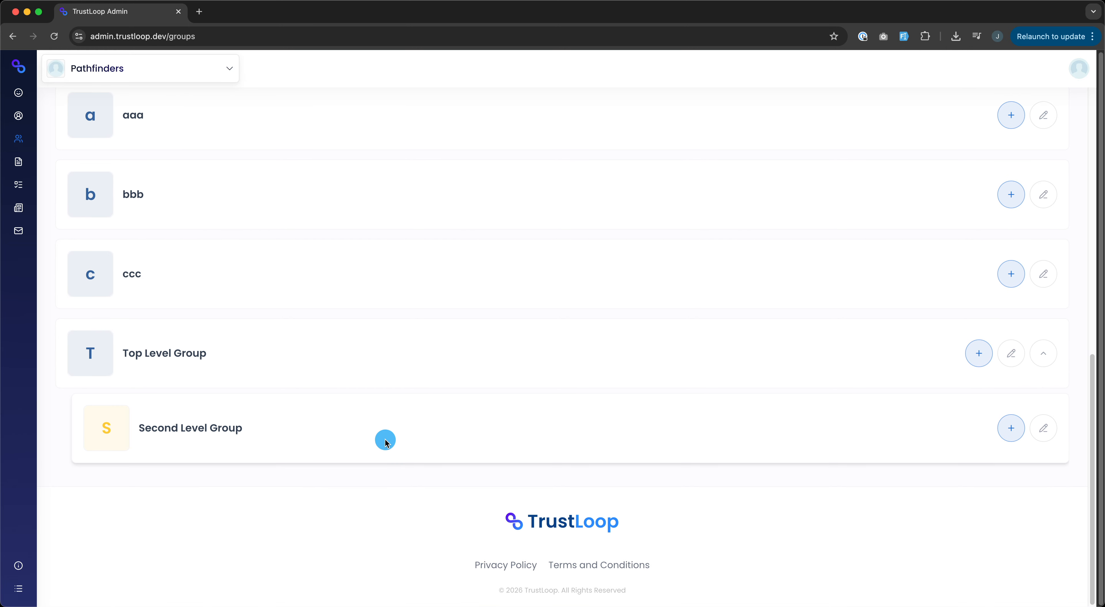
left_click(229, 68)
scroll(161, 478, "down", 20)
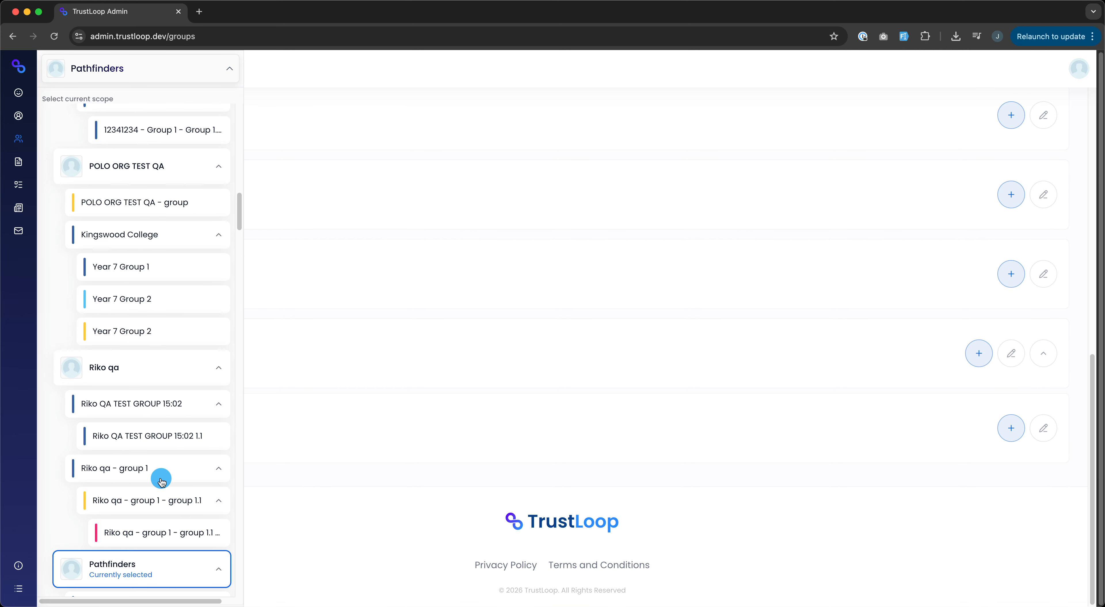
scroll(161, 481, "down", 20)
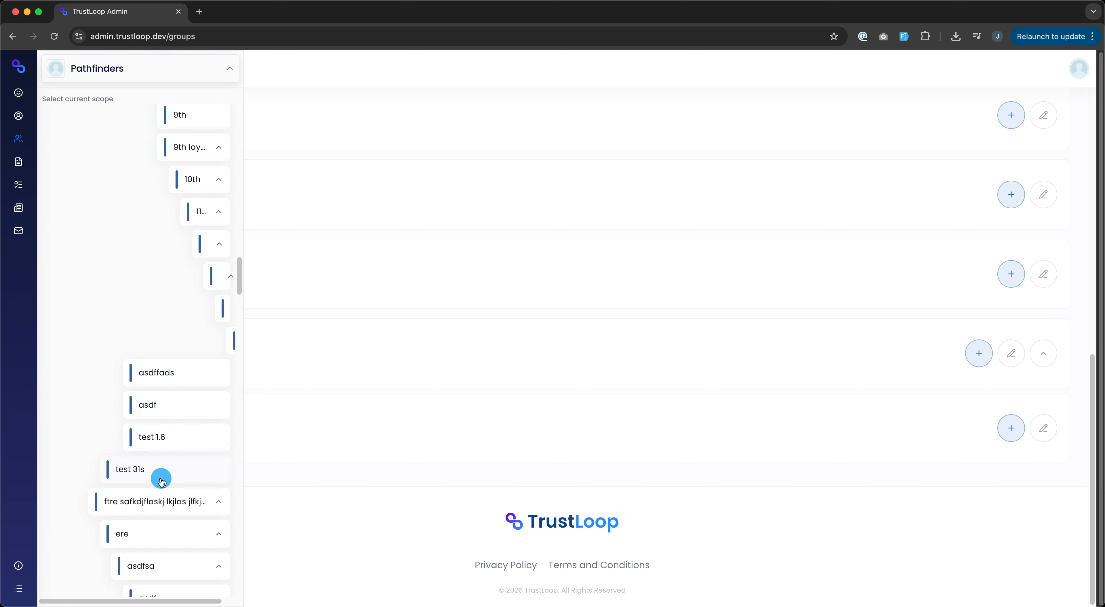
scroll(161, 480, "down", 5)
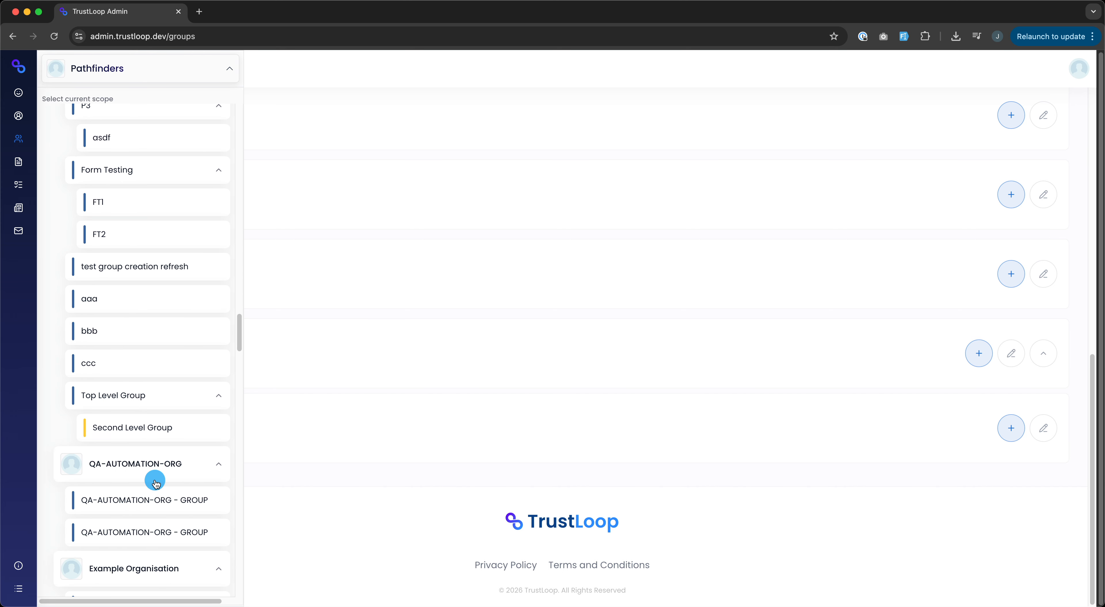
left_click(156, 405)
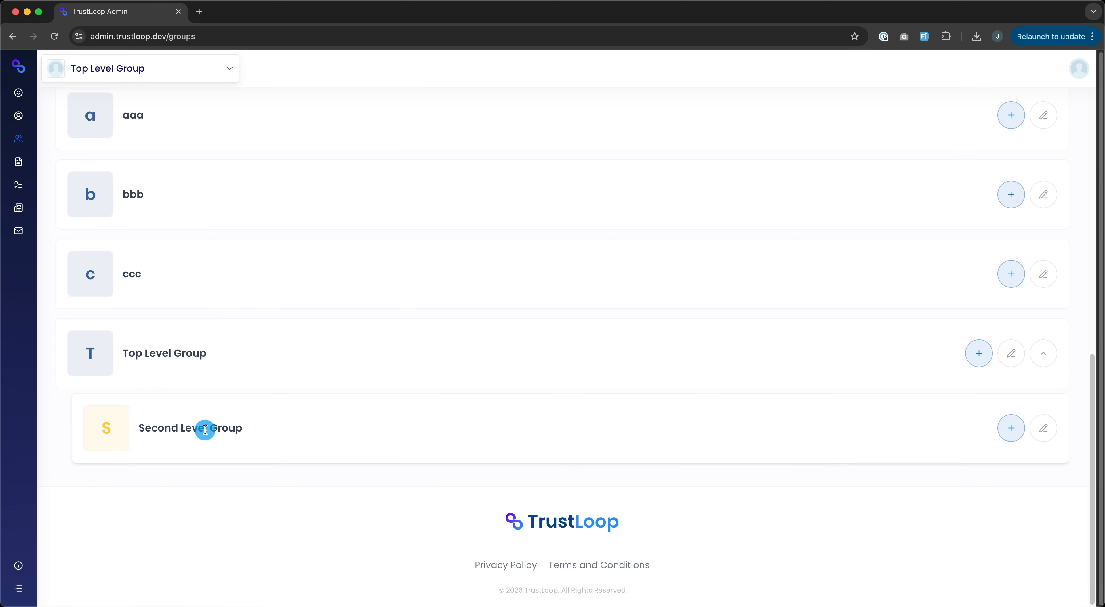
mouse_move(20, 114)
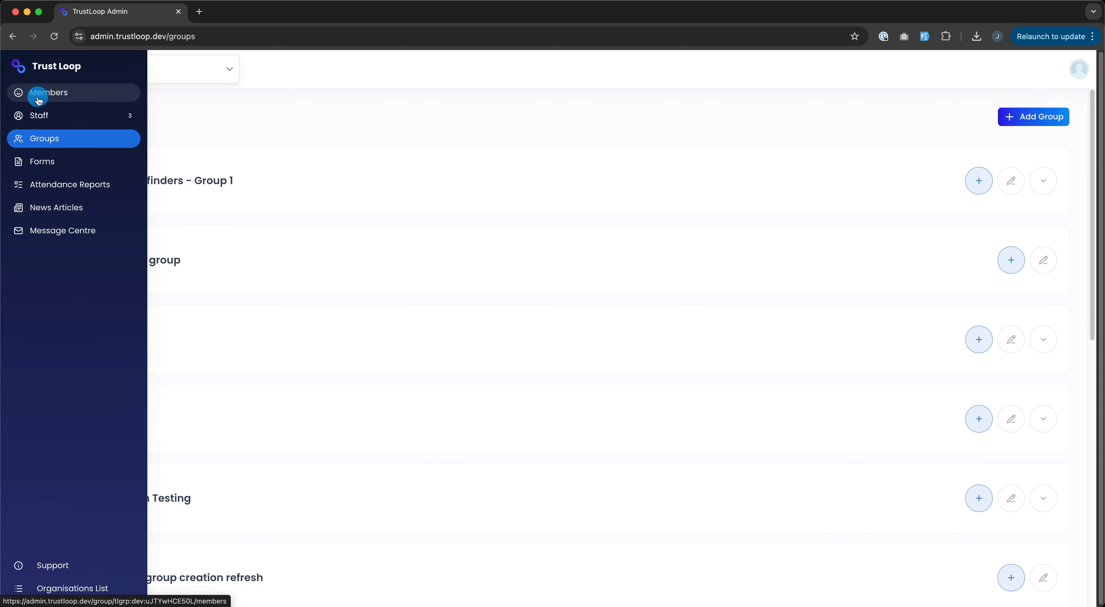
left_click(48, 92)
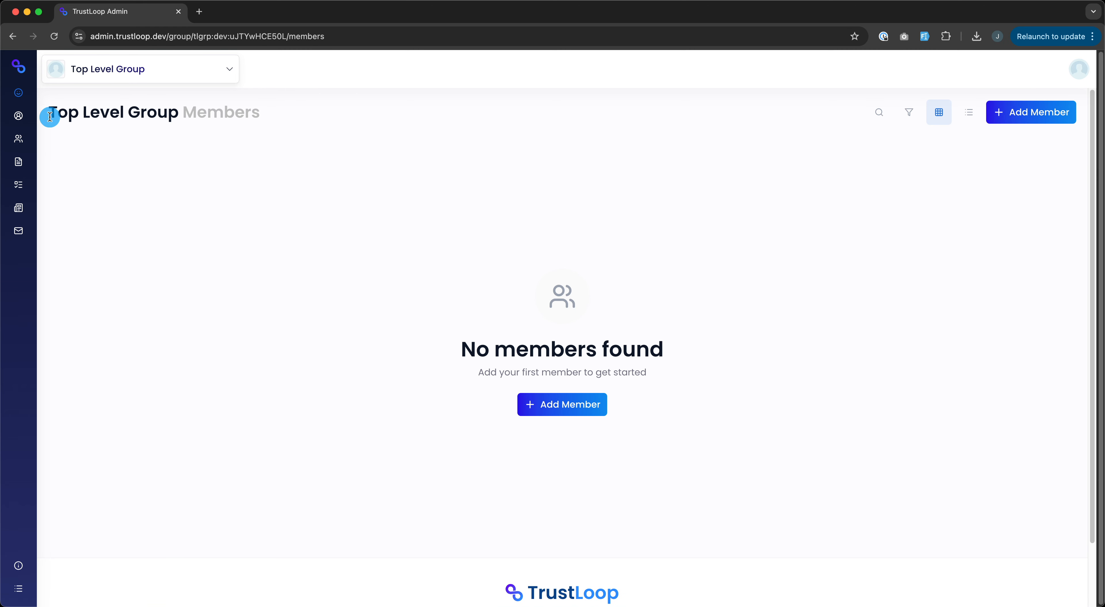
Step: Revisit Groups and Members, then switch the scope to the Pathfinders organisation
left_click(27, 146)
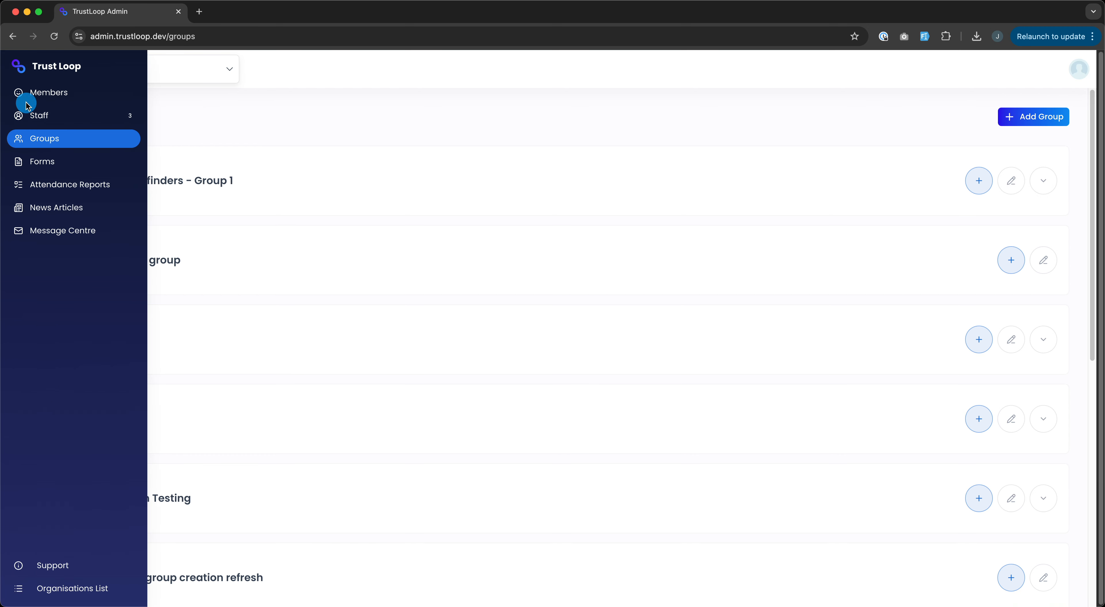
left_click(29, 93)
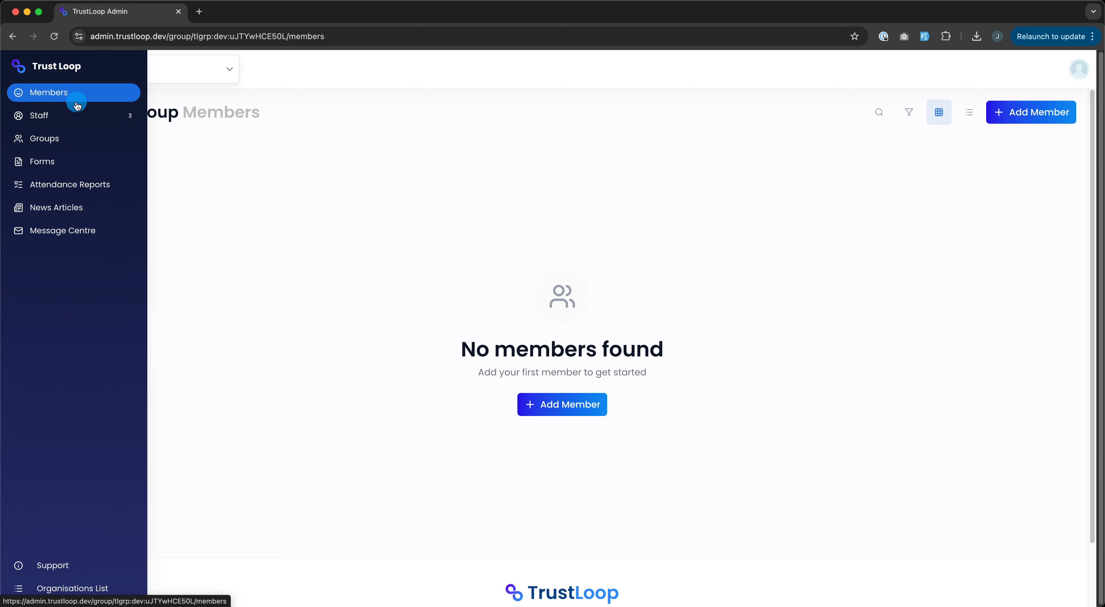
left_click(210, 68)
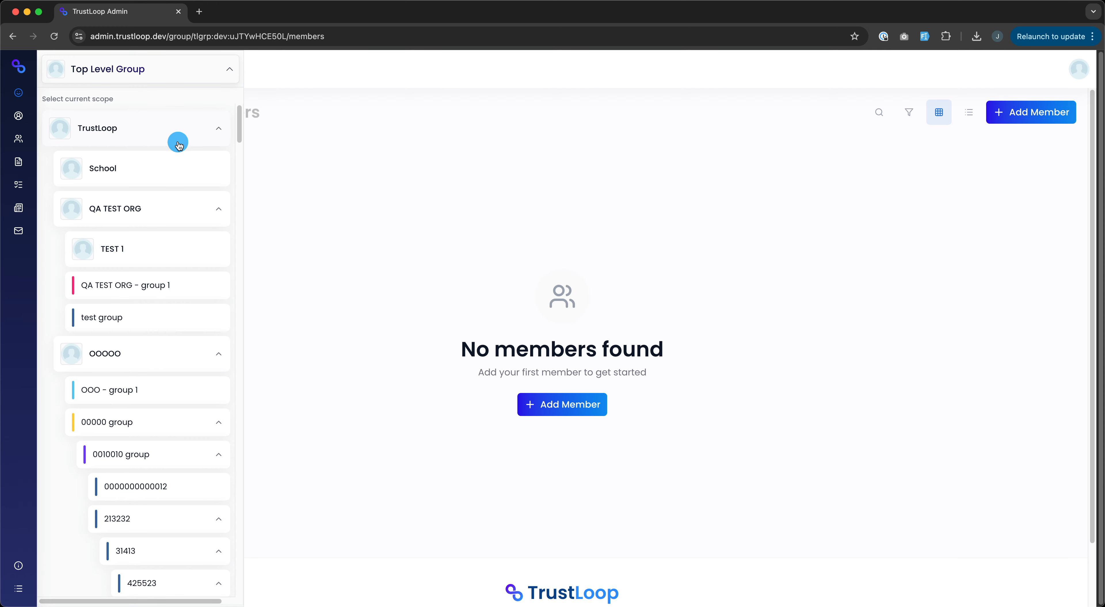
scroll(174, 424, "down", 20)
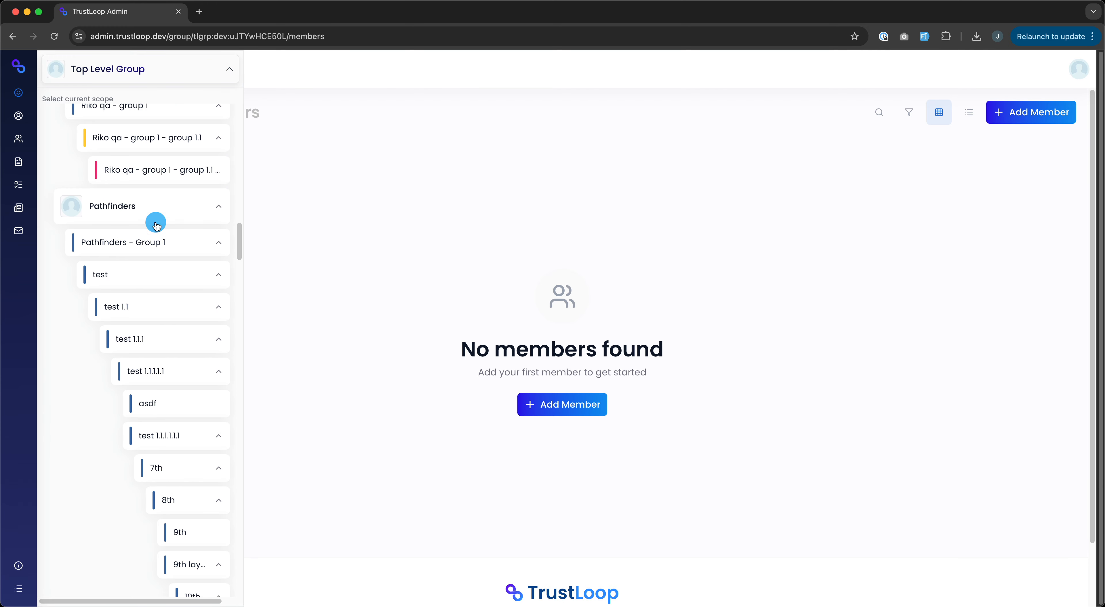
left_click(157, 222)
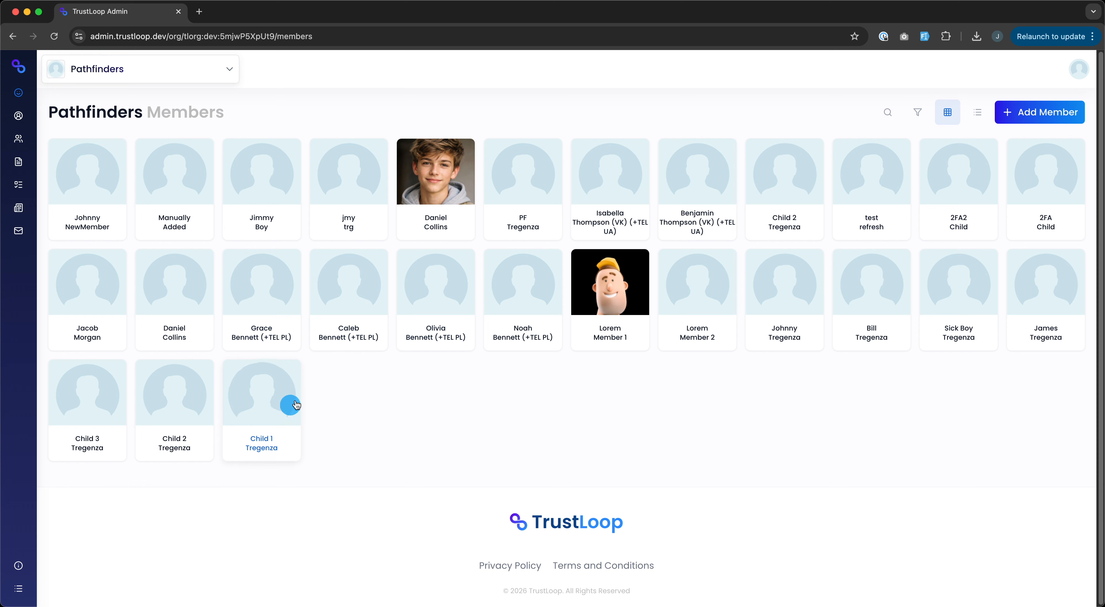
Step: Add one Pathfinders member to Top Level Group via Edit Groups and save
left_click(274, 207)
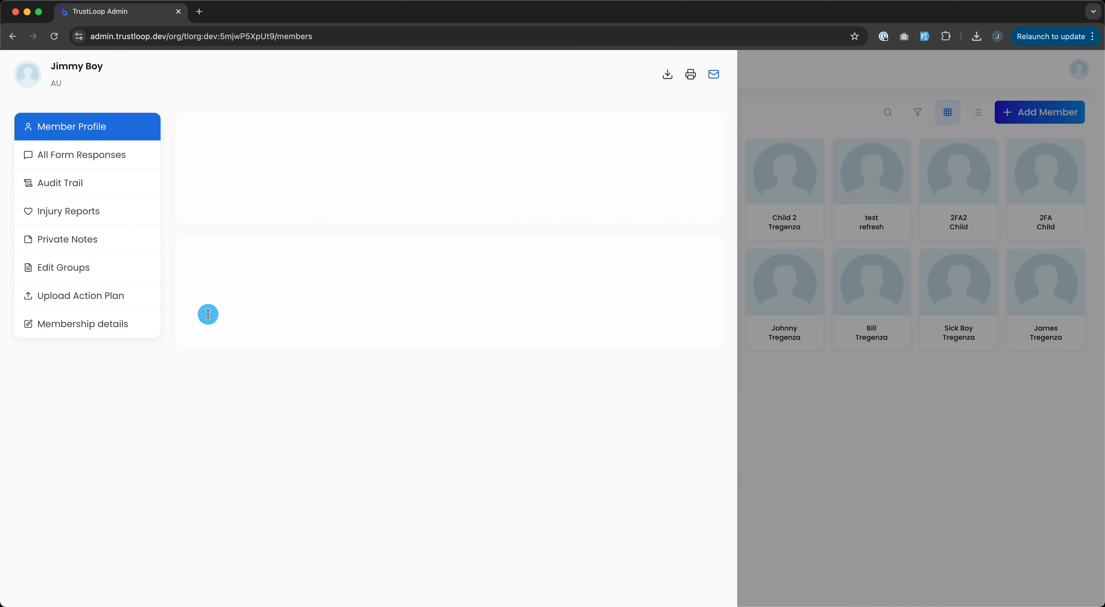
left_click(75, 268)
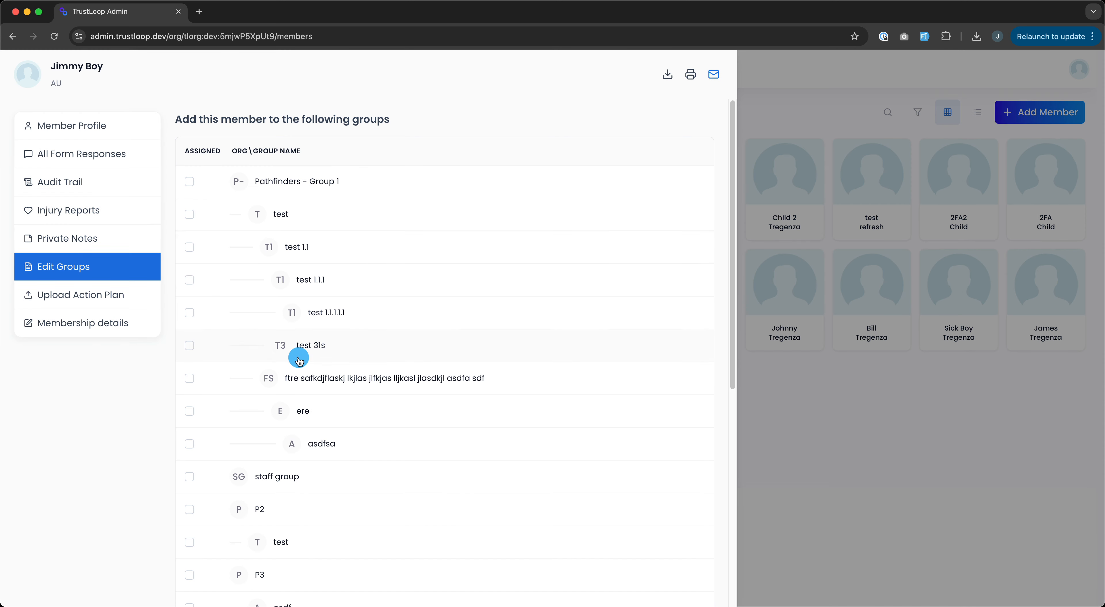
scroll(297, 377, "down", 10)
left_click(192, 577)
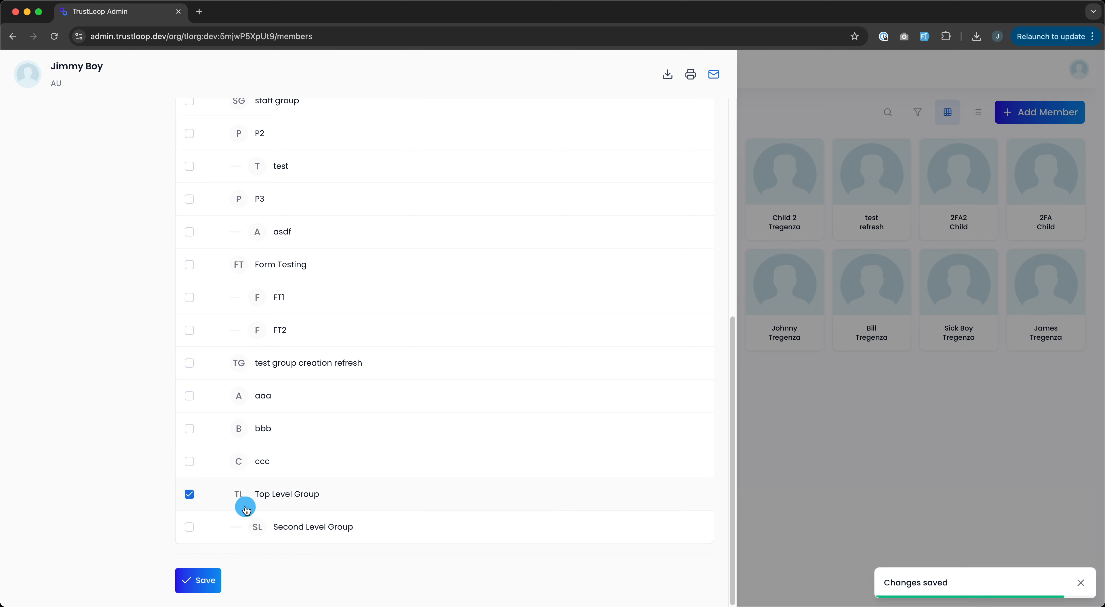
left_click(764, 459)
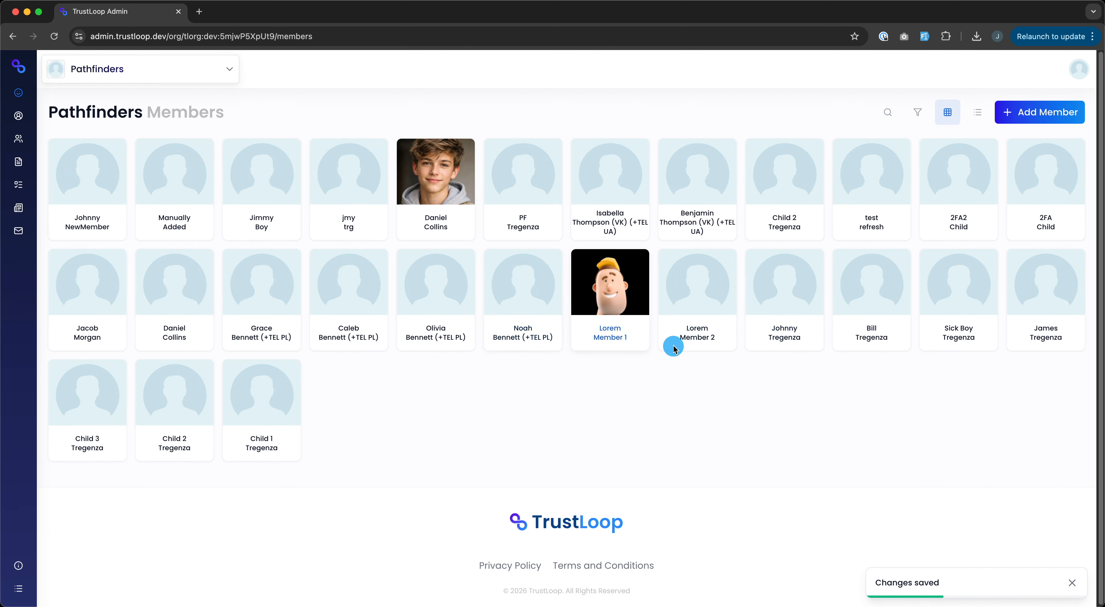
Step: Add a second Pathfinders member to Second Level Group via Edit Groups and save
left_click(865, 300)
scroll(292, 486, "down", 8)
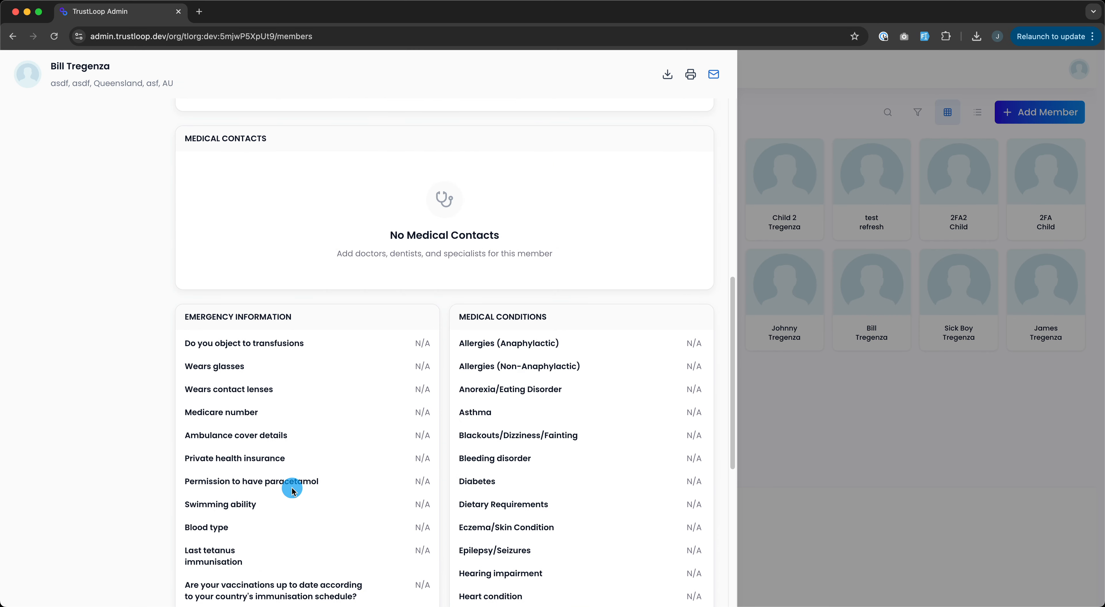
scroll(293, 493, "up", 8)
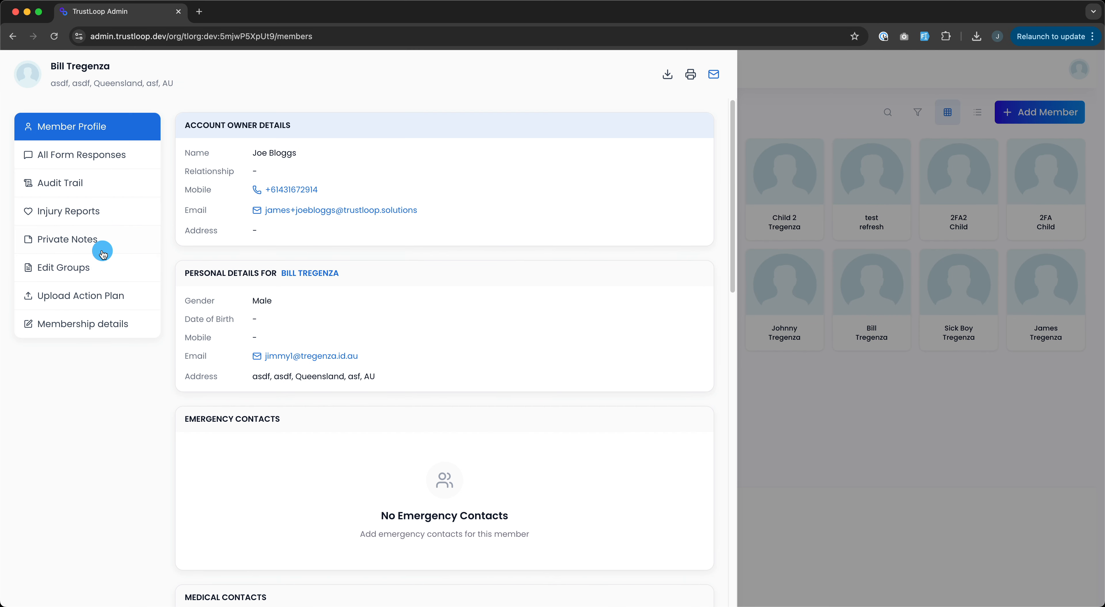
left_click(89, 269)
scroll(341, 446, "down", 10)
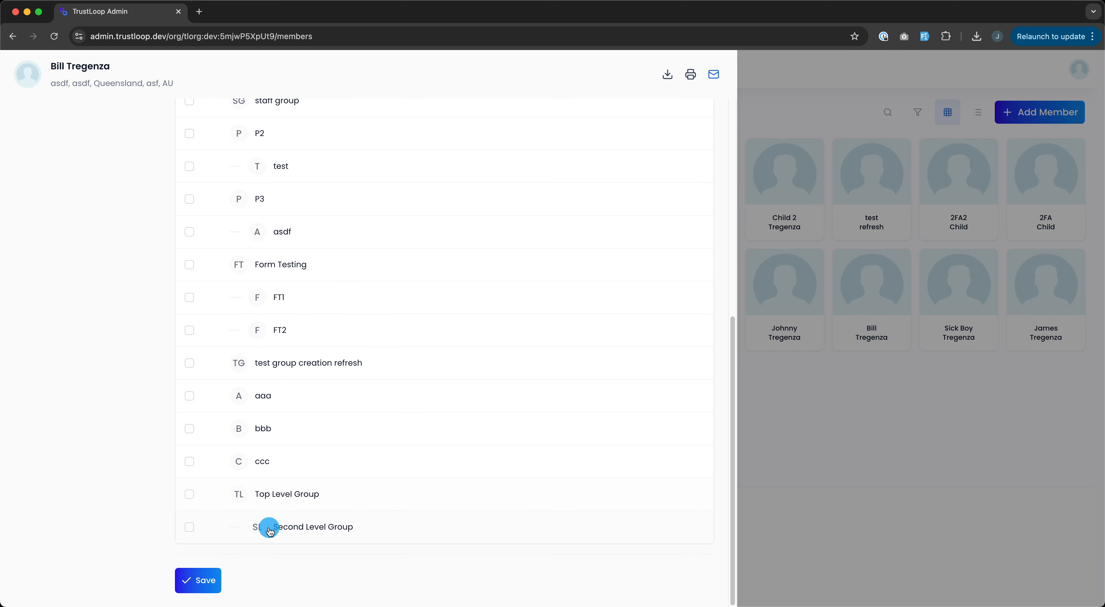
left_click(205, 580)
left_click(876, 432)
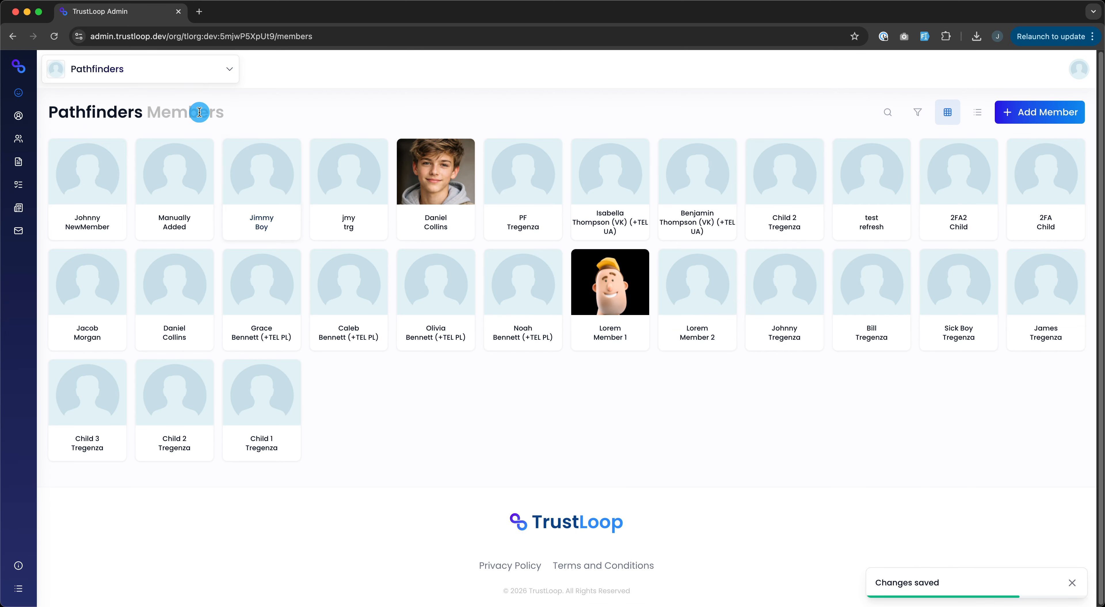
left_click(190, 69)
Step: Switch the scope to Top Level Group, then to Second Level Group to see its one member
scroll(174, 465, "down", 15)
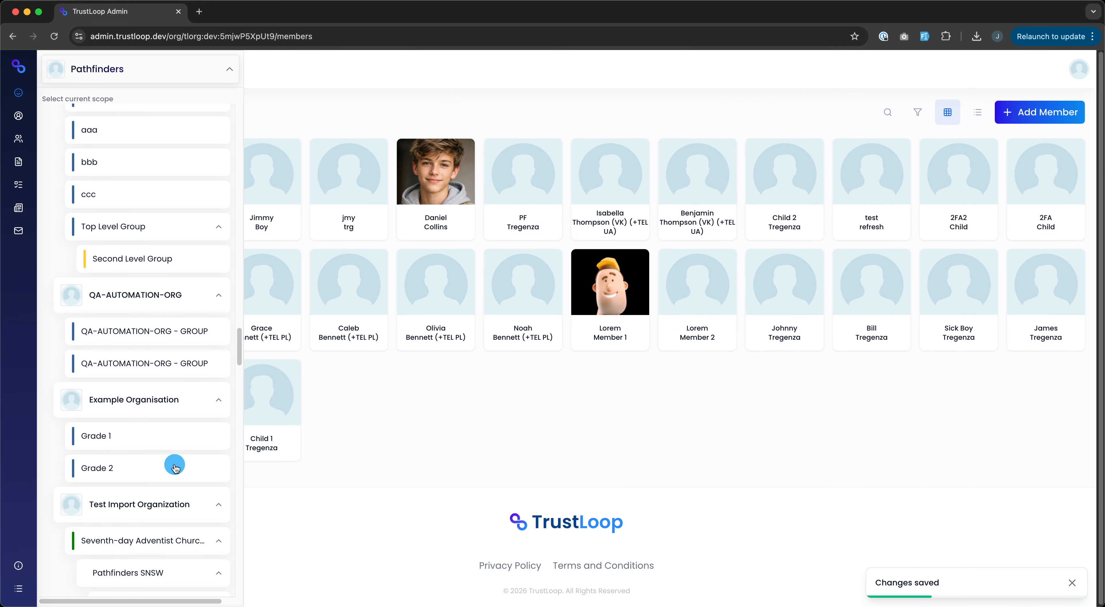
scroll(175, 468, "down", 8)
scroll(175, 466, "up", 20)
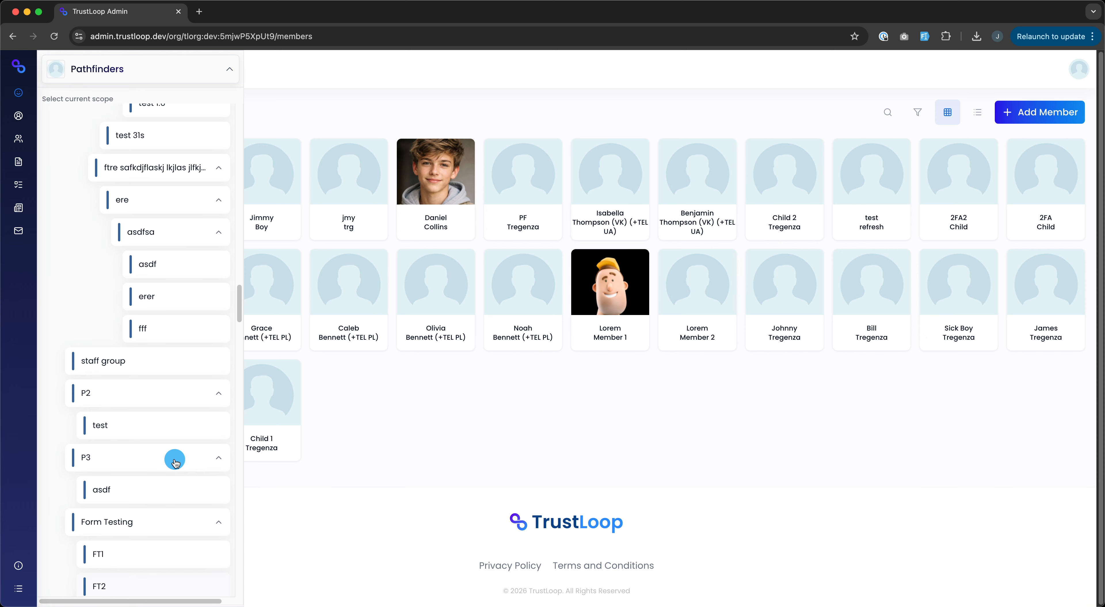
scroll(175, 463, "down", 6)
left_click(171, 483)
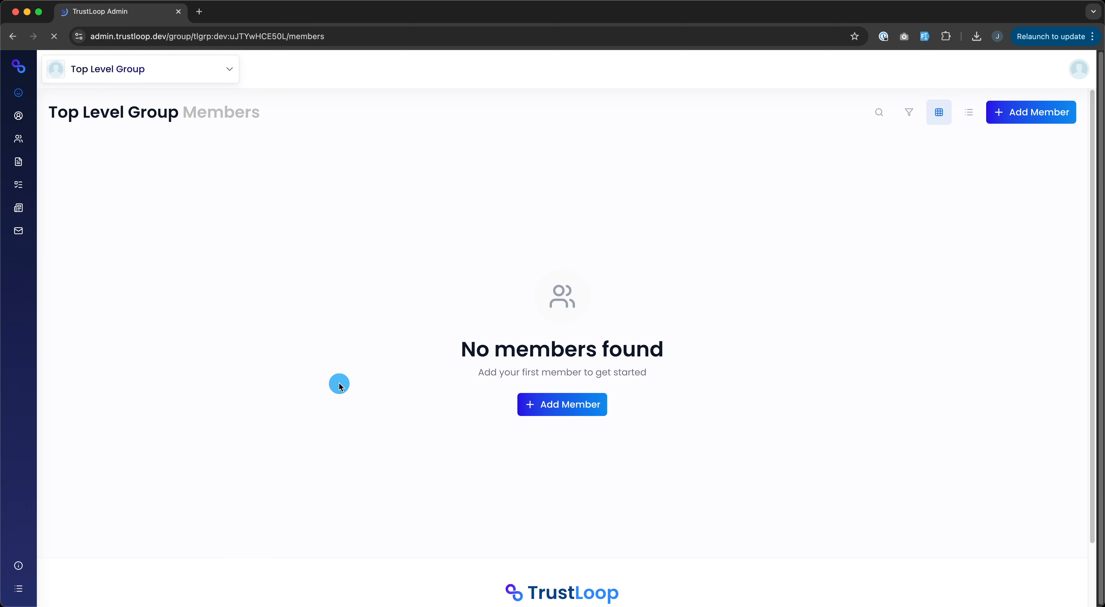
left_click(110, 72)
scroll(134, 388, "down", 15)
scroll(136, 392, "down", 20)
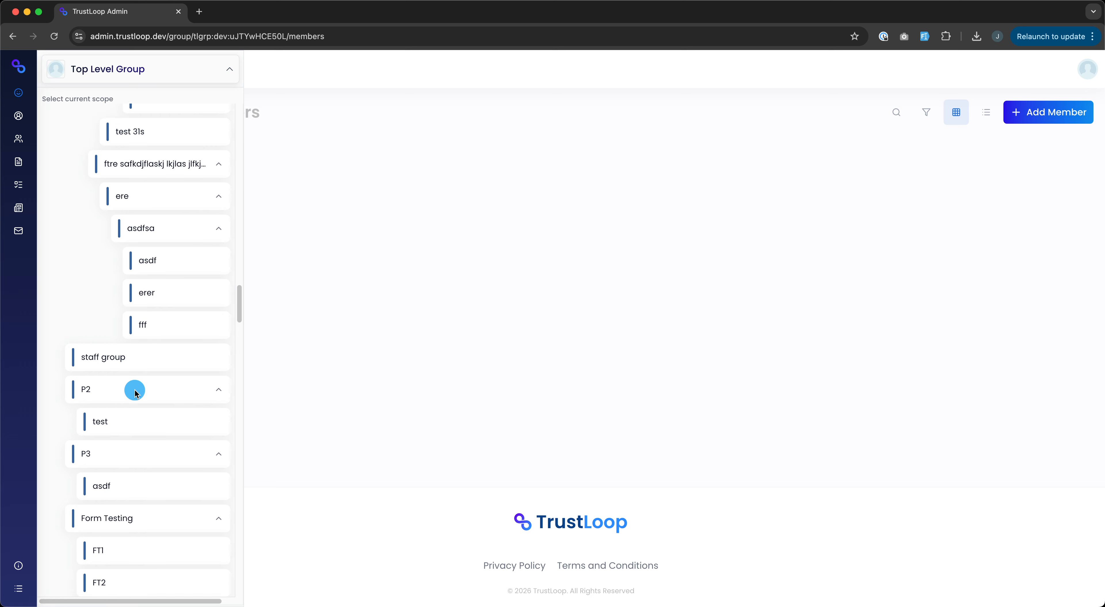
scroll(135, 393, "down", 10)
left_click(147, 551)
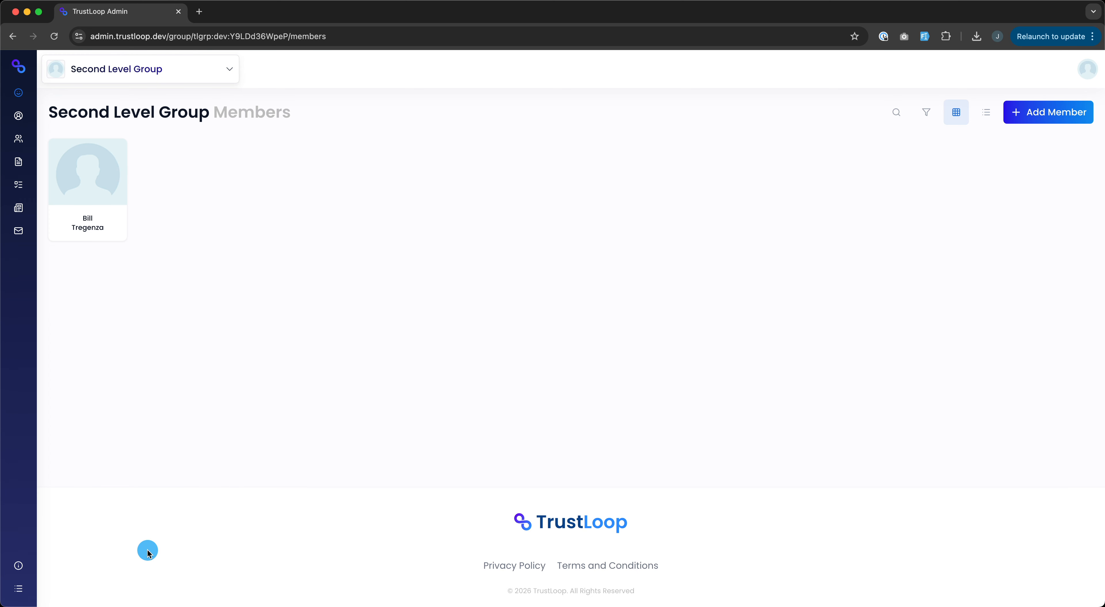